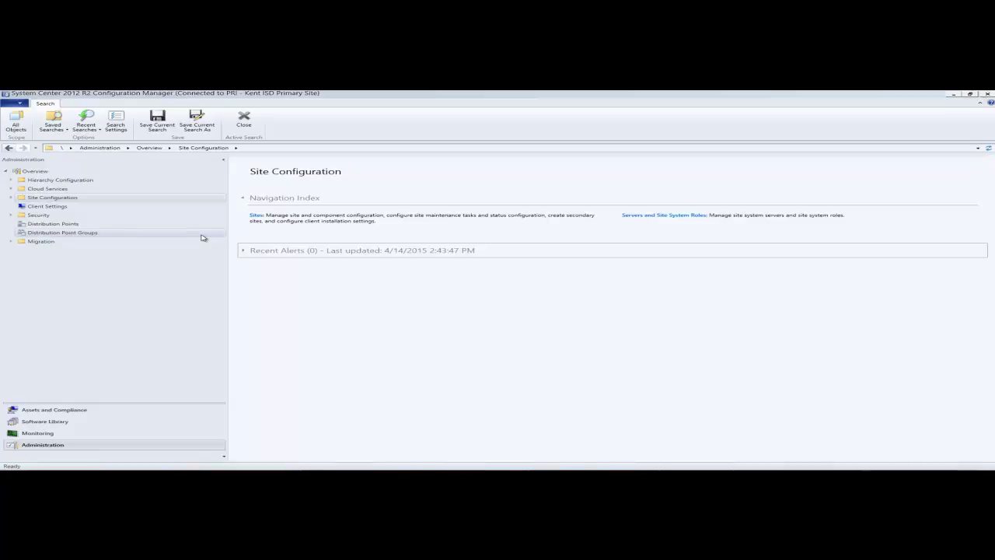
- Check the Software update point role among the site system roles of the first server in the Administration site configuration
left_click(45, 446)
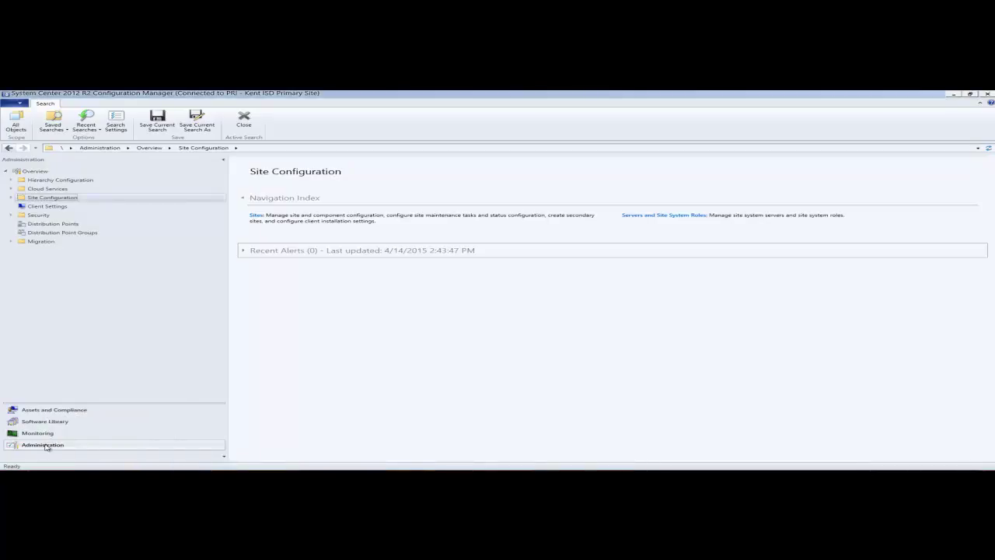
left_click(12, 199)
left_click(36, 216)
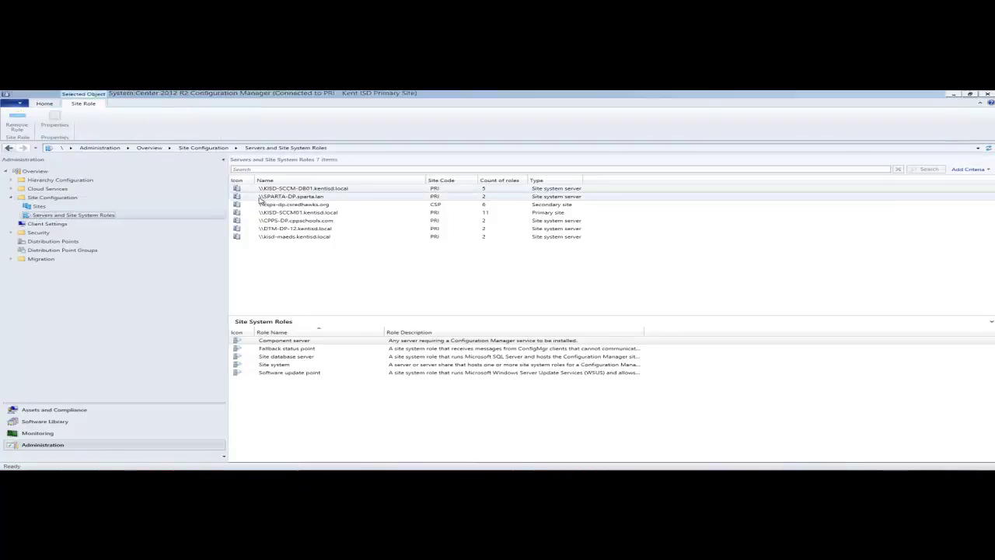
left_click(331, 373)
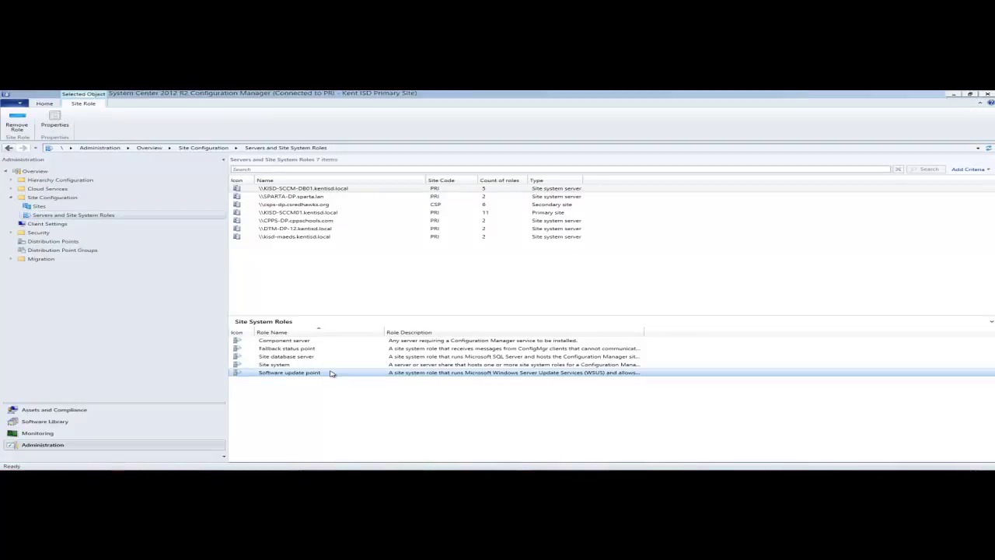
- Open the Software Update Point component properties for the Kent ISD primary site
left_click(56, 207)
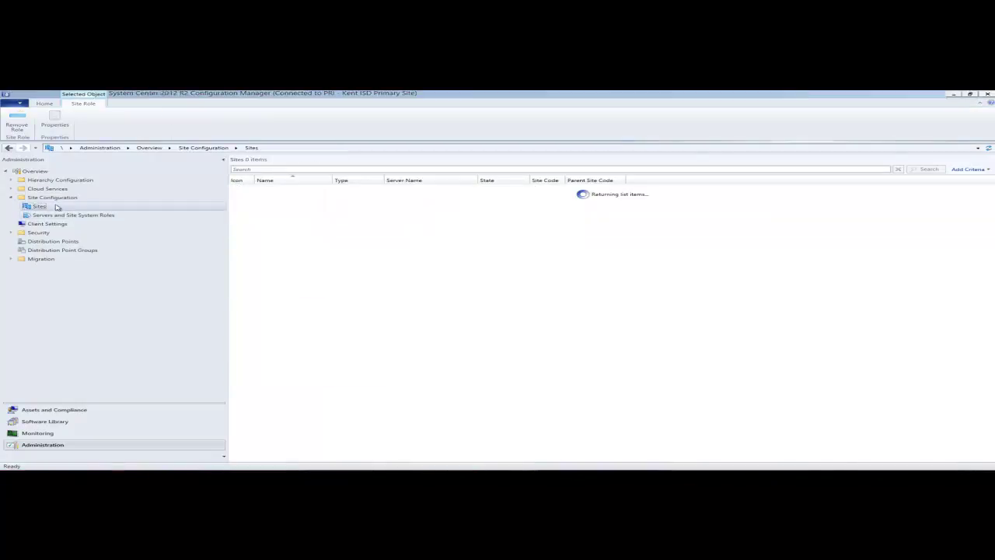
left_click(303, 197)
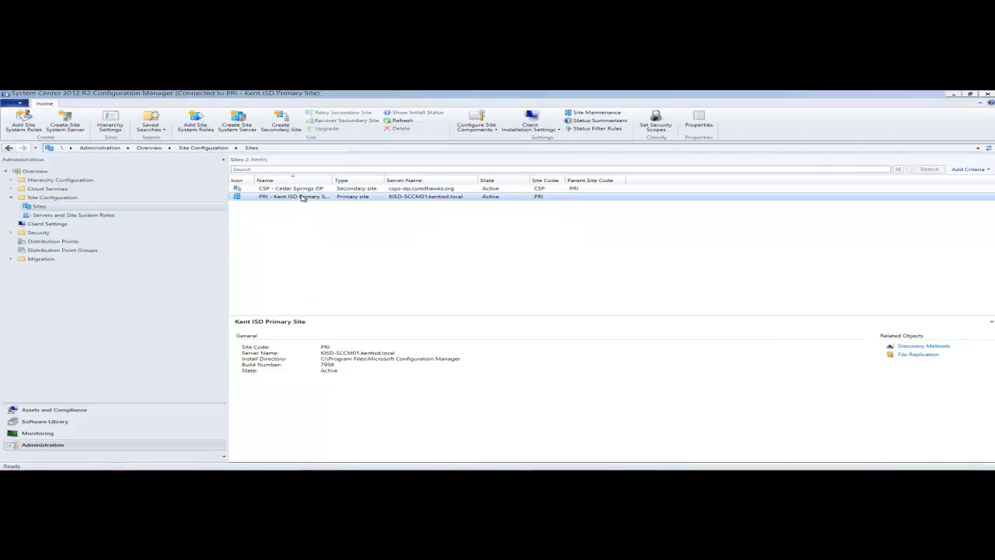
left_click(496, 131)
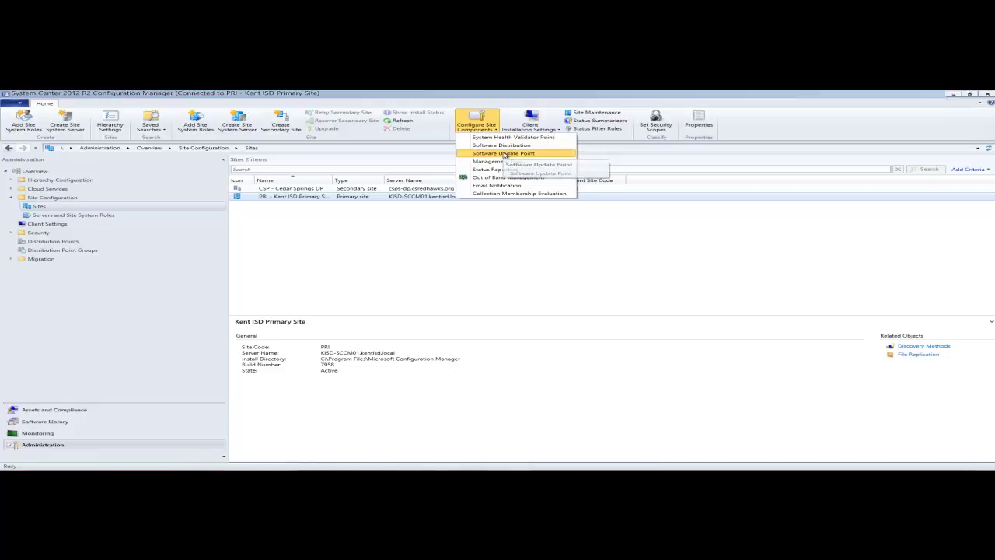
left_click(505, 154)
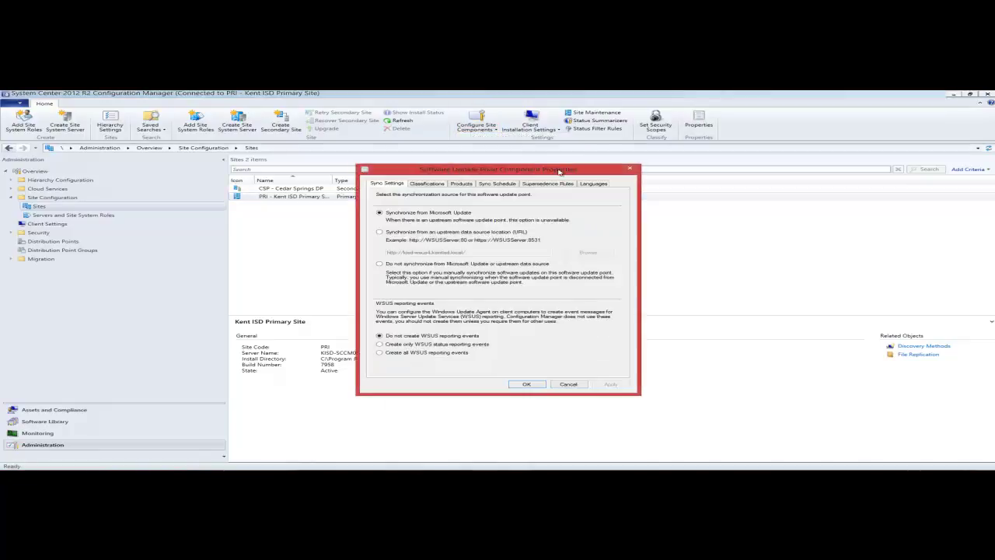
- Review the software update point's classifications, products, sync schedule, supersedence rules and languages, and close its properties
left_click(425, 183)
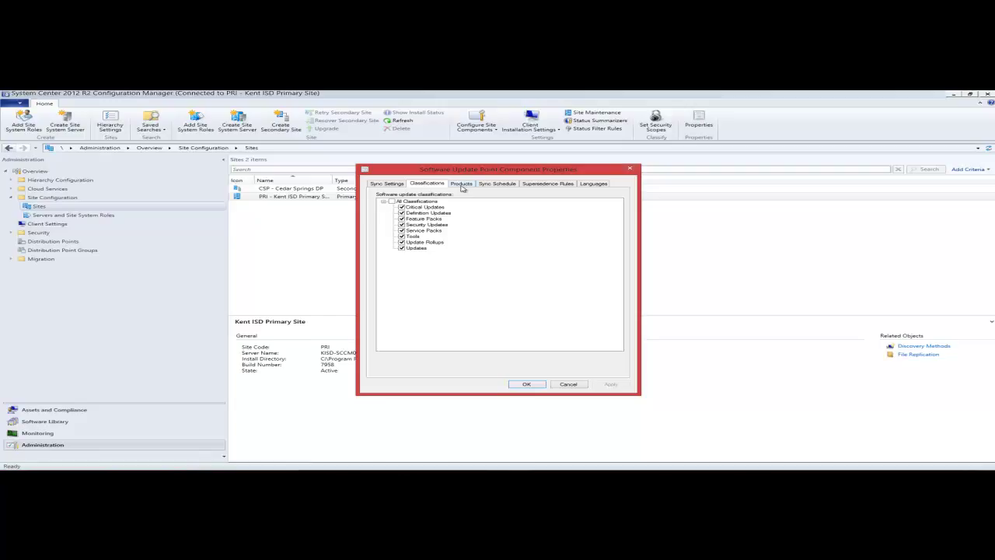
left_click(462, 184)
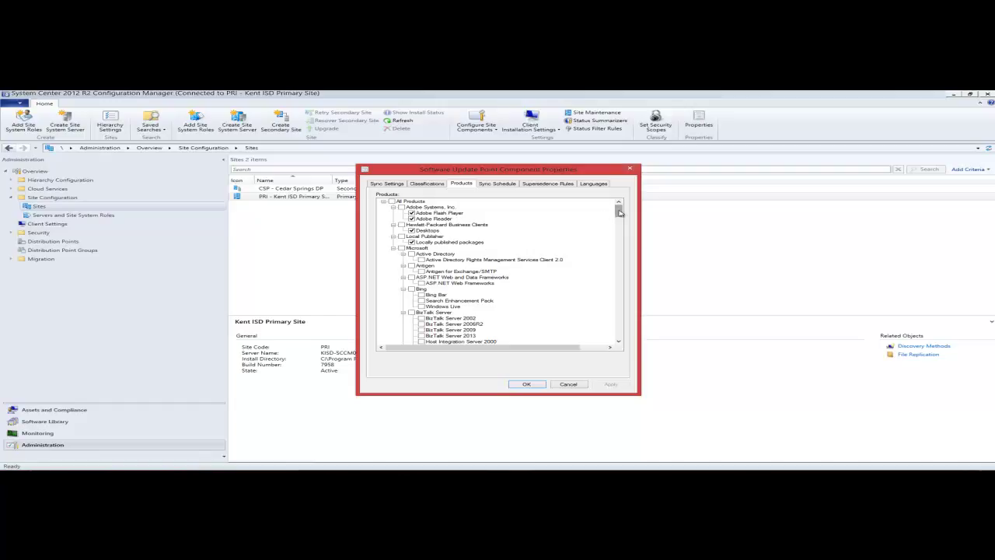
left_click_drag(619, 212, 620, 237)
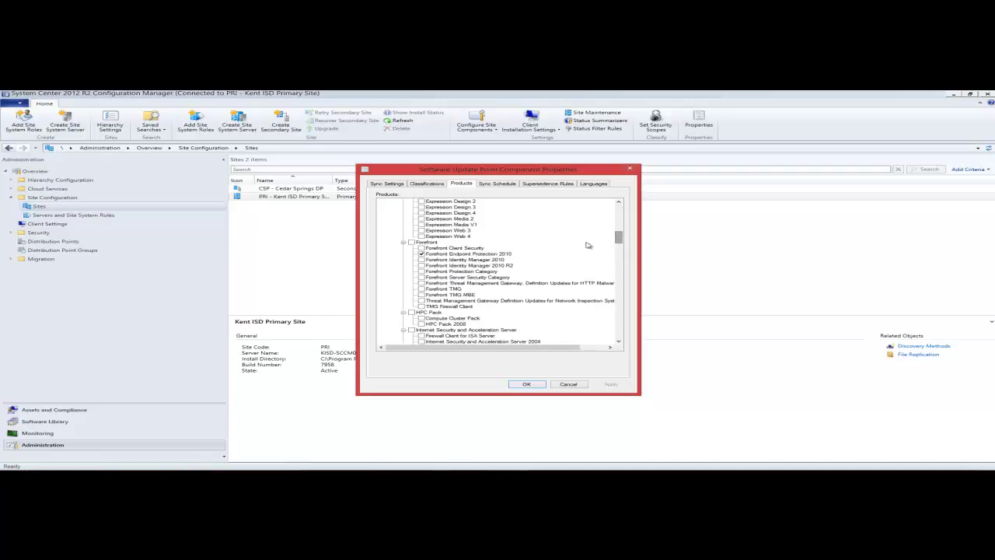
left_click_drag(619, 236, 619, 271)
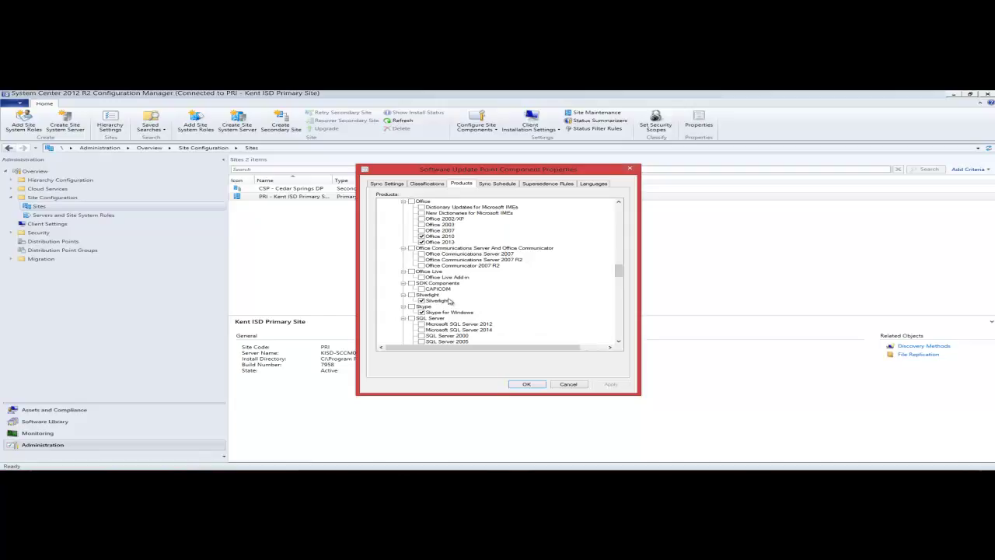
left_click_drag(622, 272, 619, 299)
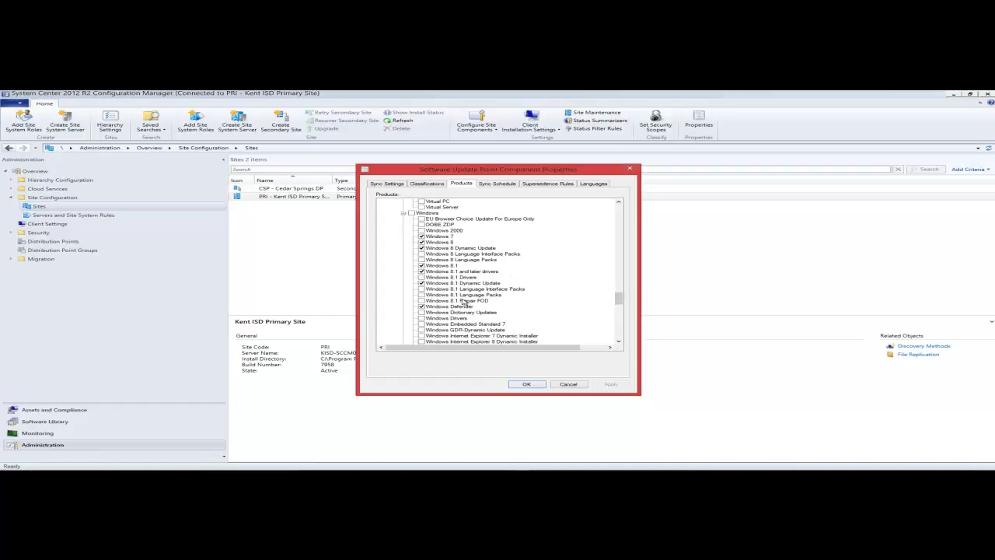
left_click_drag(619, 299, 617, 325)
left_click(495, 184)
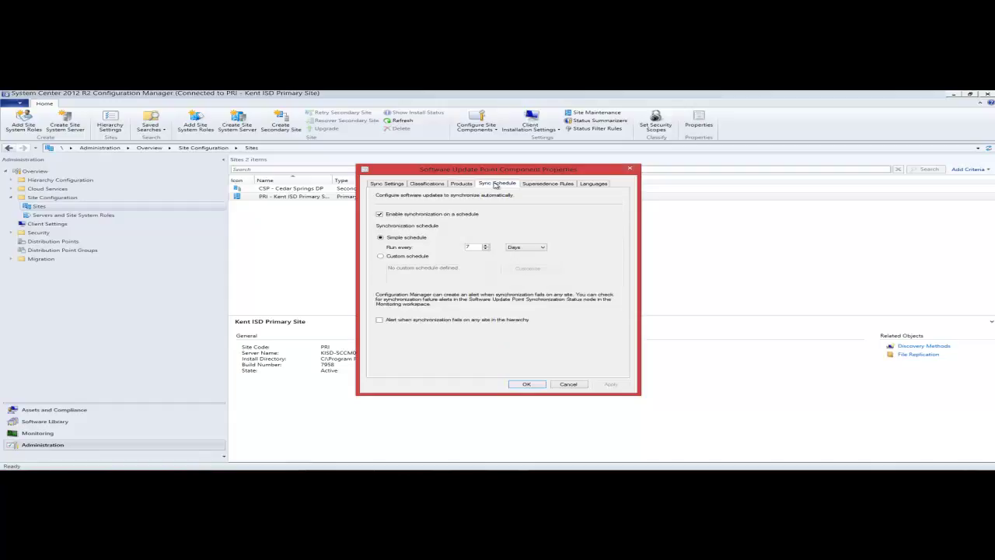
left_click(542, 184)
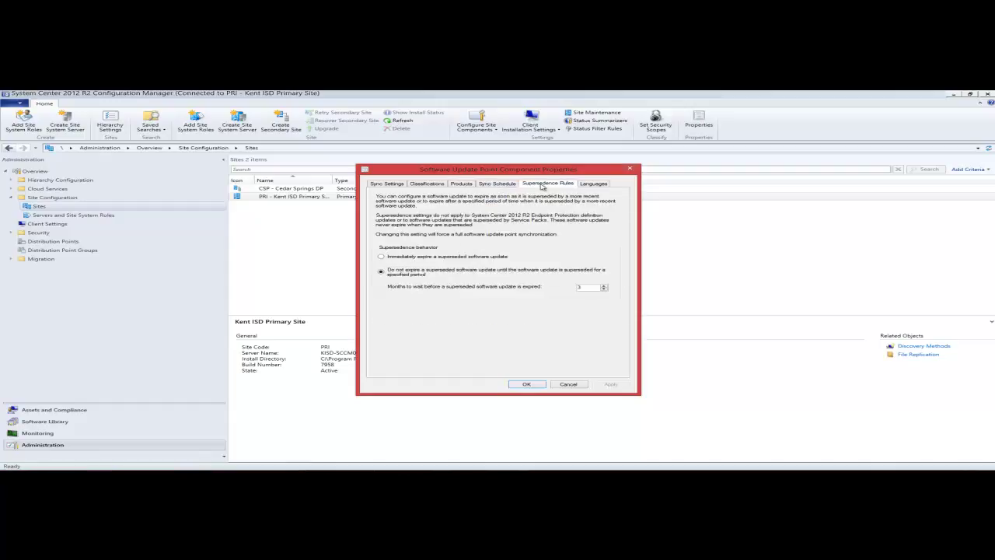
left_click(593, 184)
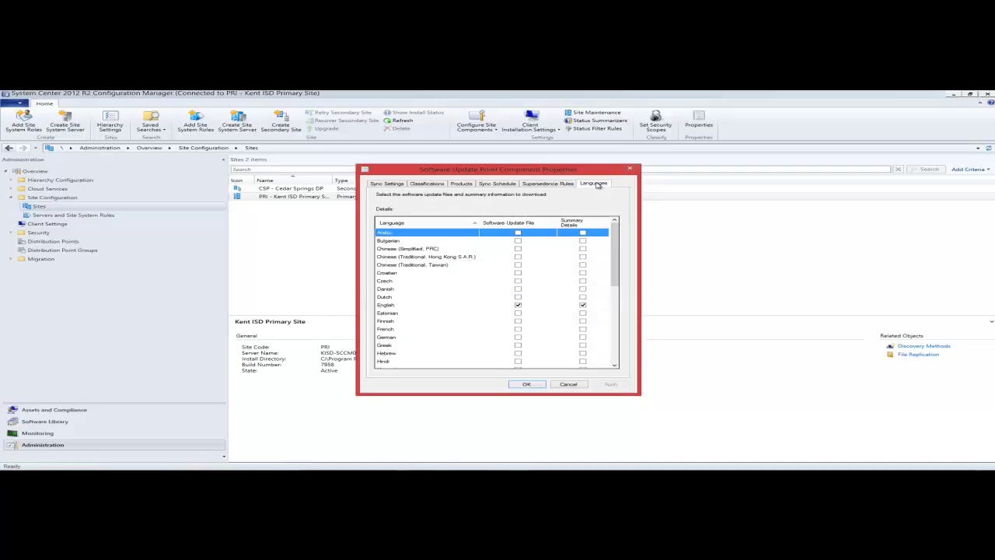
left_click(527, 384)
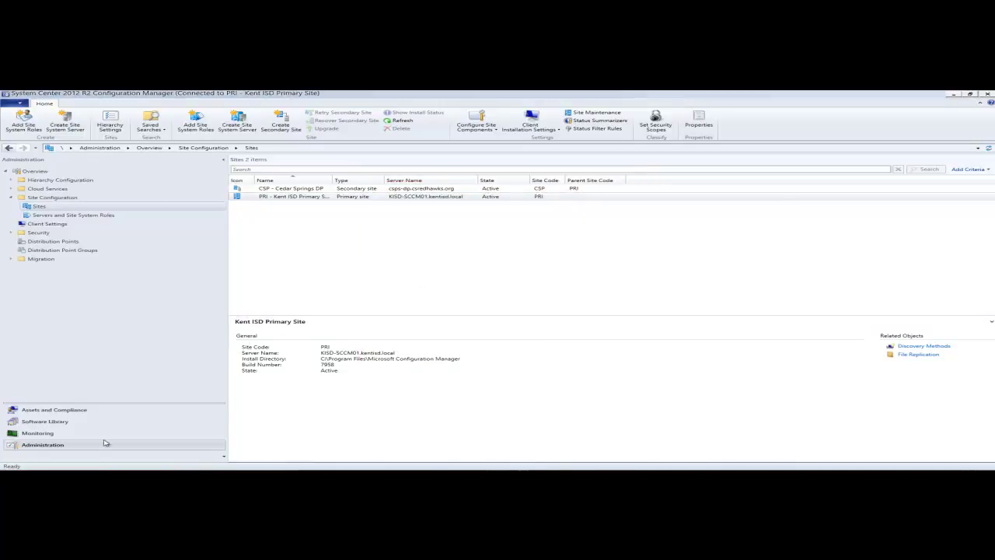
- Open the list of operating system images in the Software Library
left_click(40, 424)
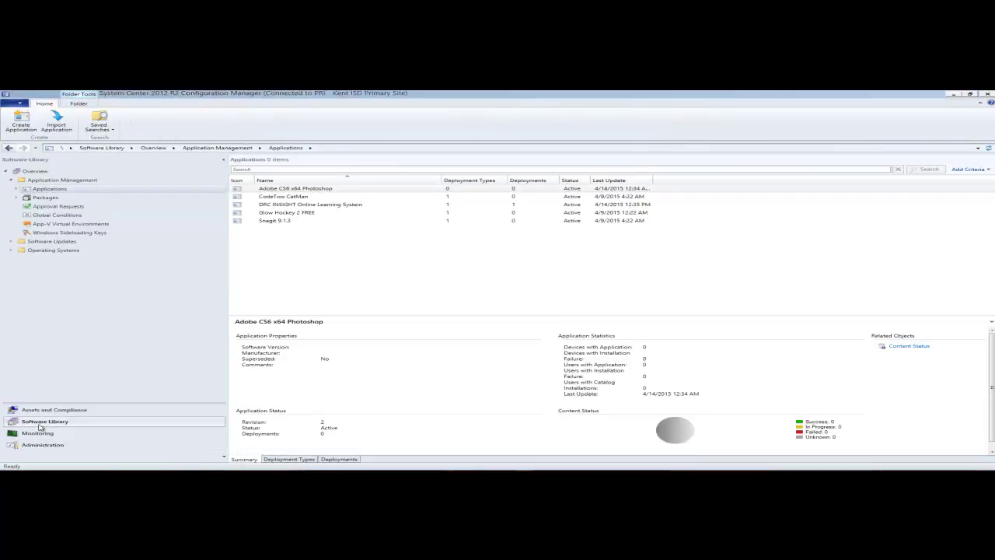
left_click(10, 250)
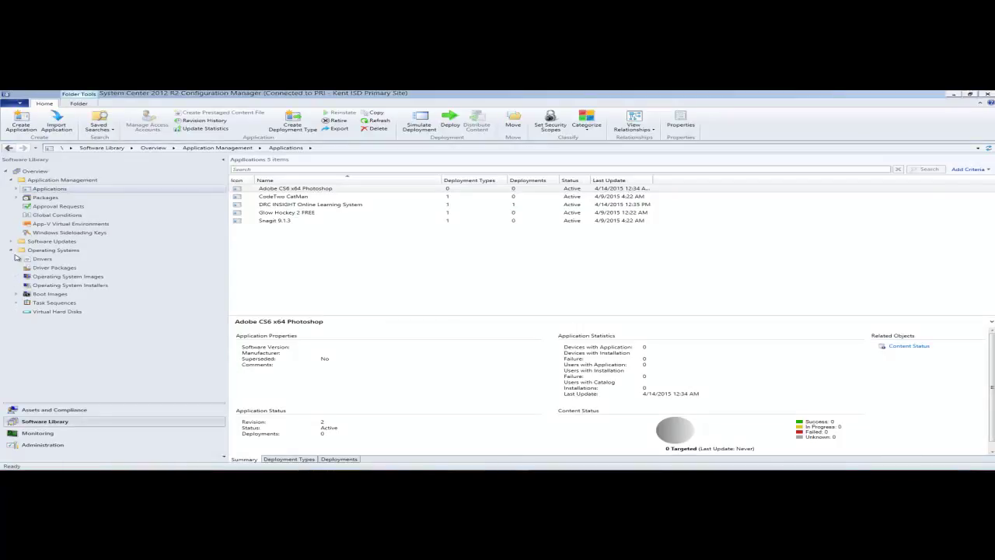
left_click(72, 278)
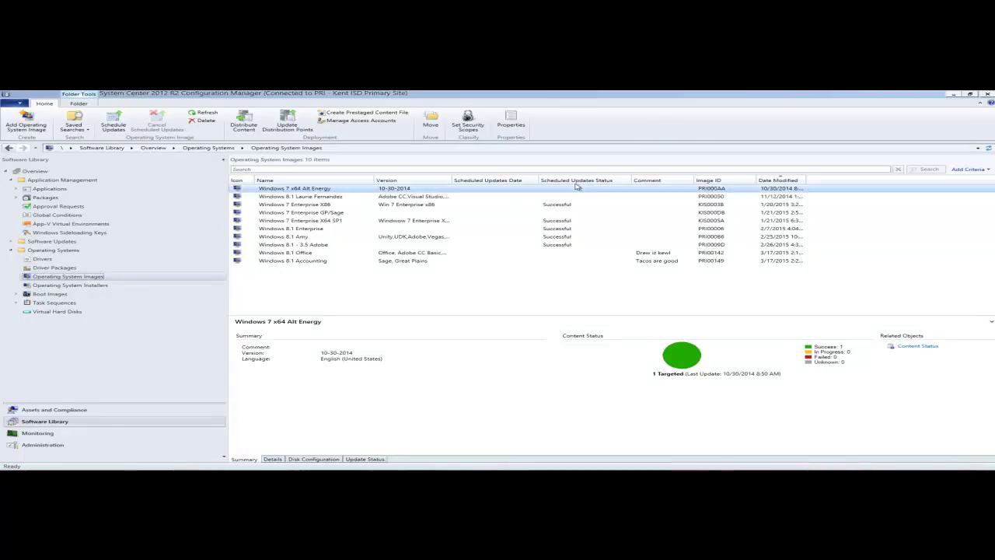
right_click(853, 181)
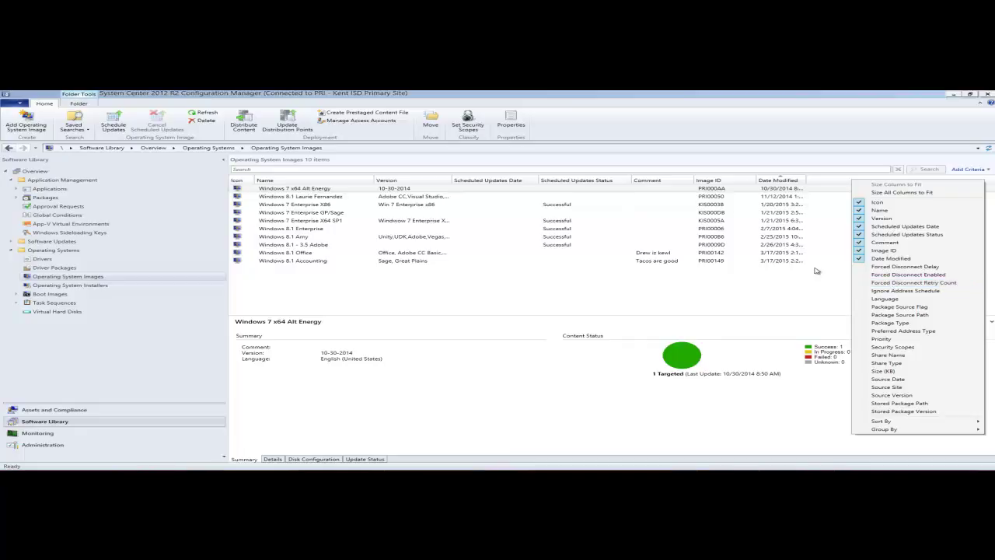
left_click(908, 404)
right_click(901, 183)
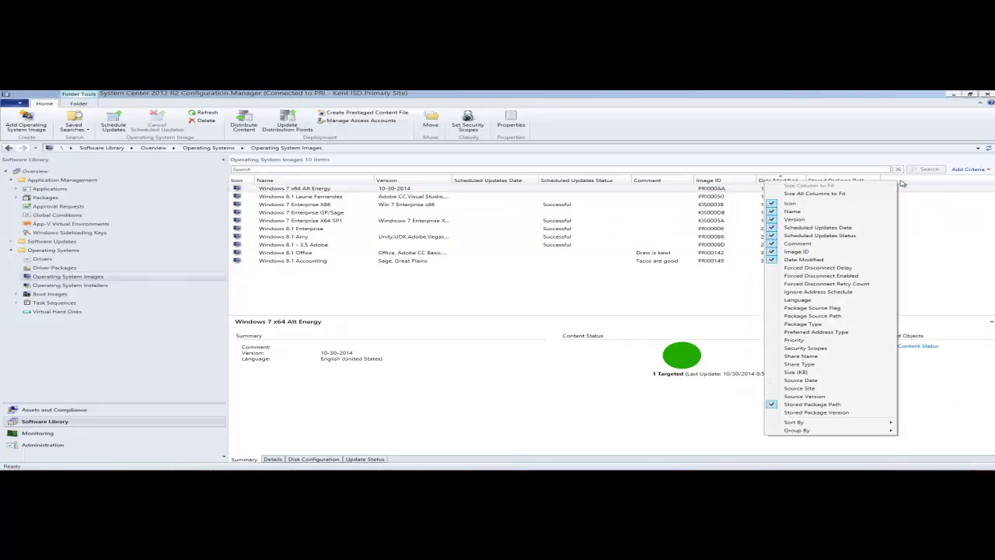
left_click(812, 403)
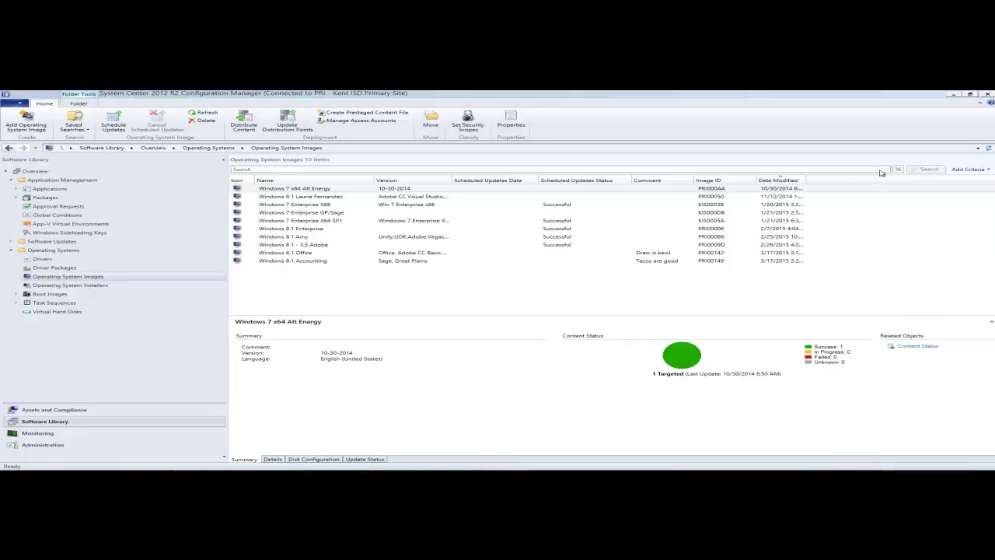
- Add the Package Source Path column to the operating system image list and widen it to show the full paths
right_click(834, 182)
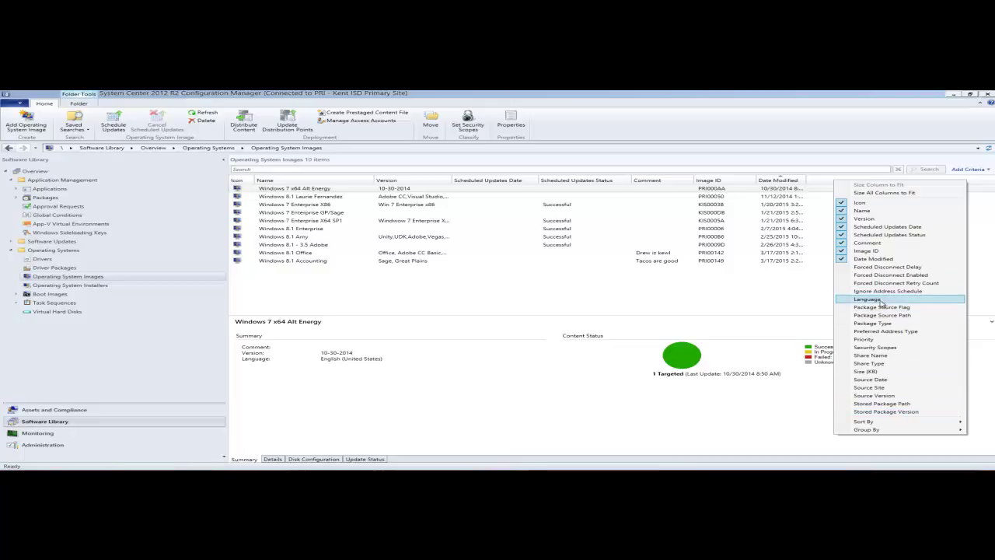
left_click(881, 314)
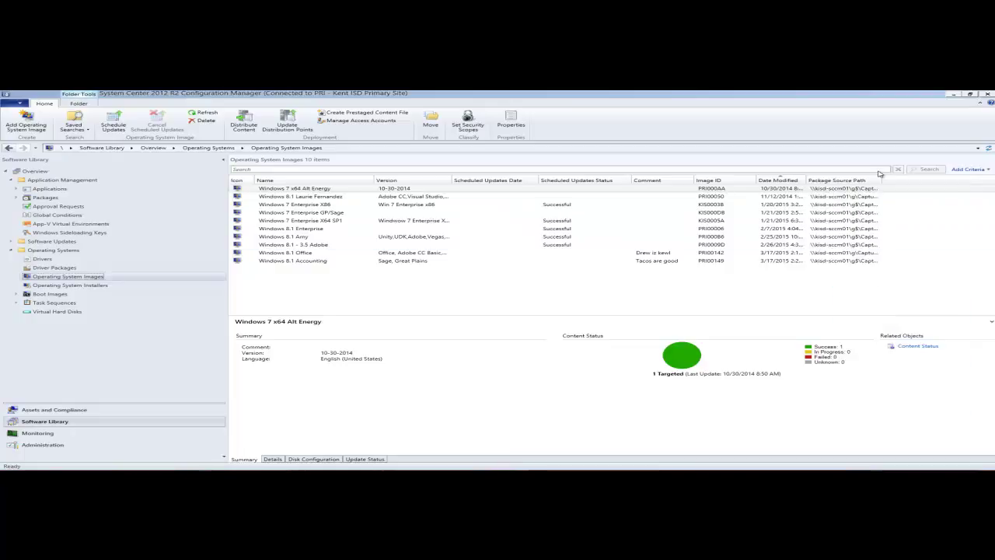
left_click_drag(883, 179, 947, 180)
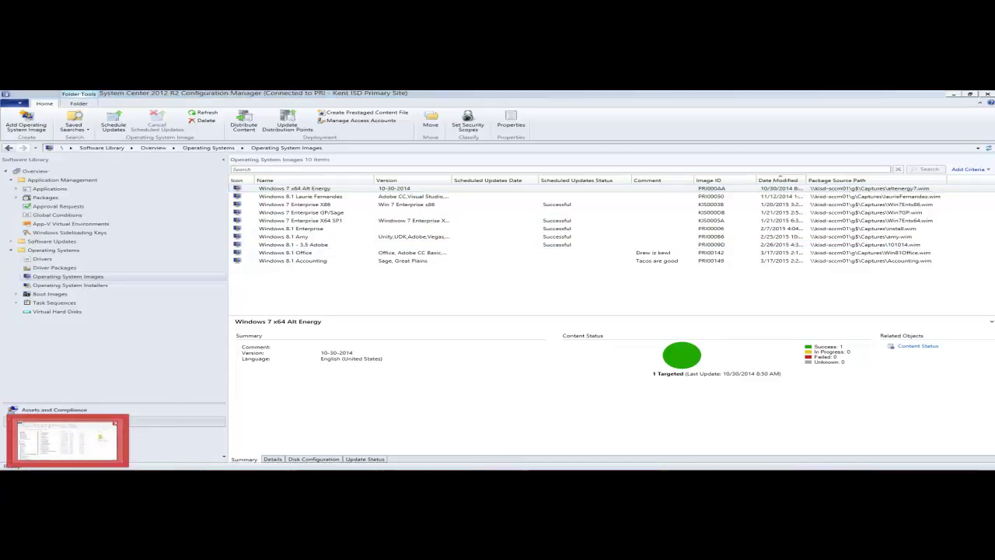
- Switch to the File Explorer window of the Captures folder and place it below the image list to compare the WIM files
left_click(68, 440)
left_click_drag(367, 164, 551, 282)
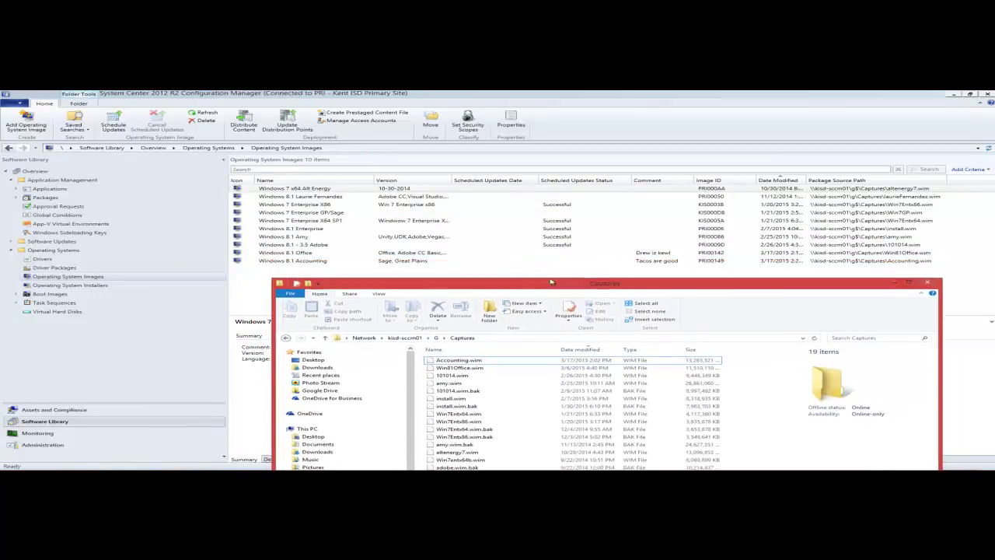
- Schedule all listed X64 software updates for the Windows 8.1 - 3.5 Adobe image as soon as possible and refresh the image list
left_click(322, 247)
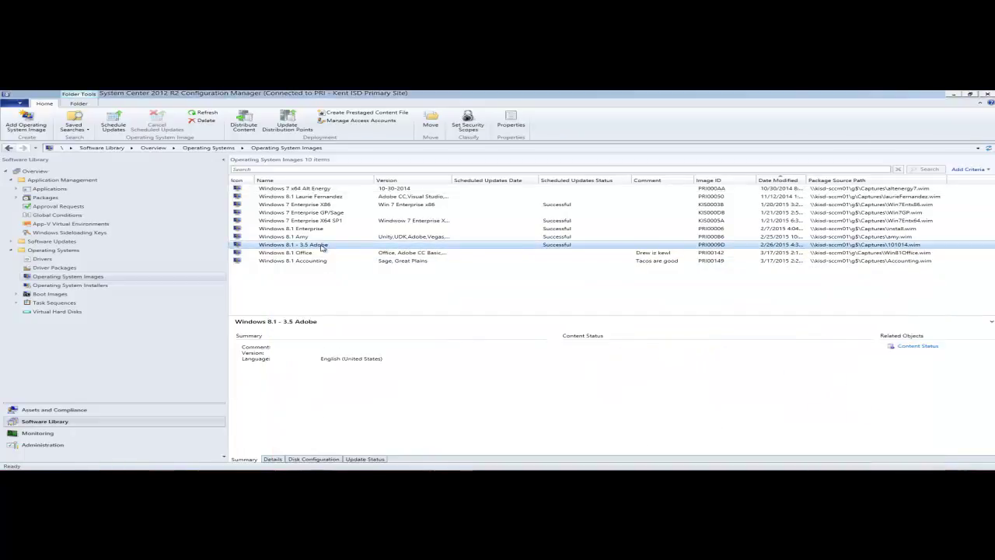
right_click(322, 247)
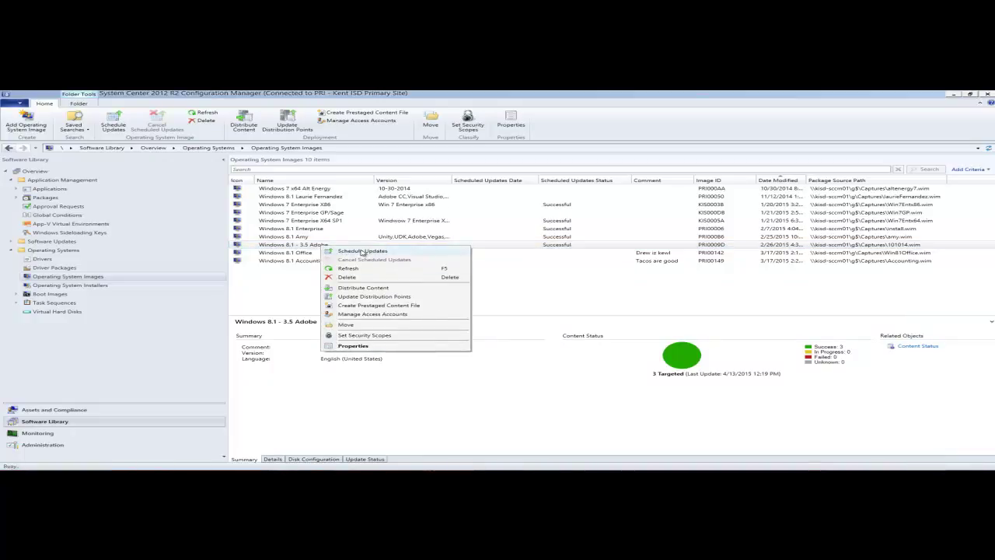
left_click(361, 251)
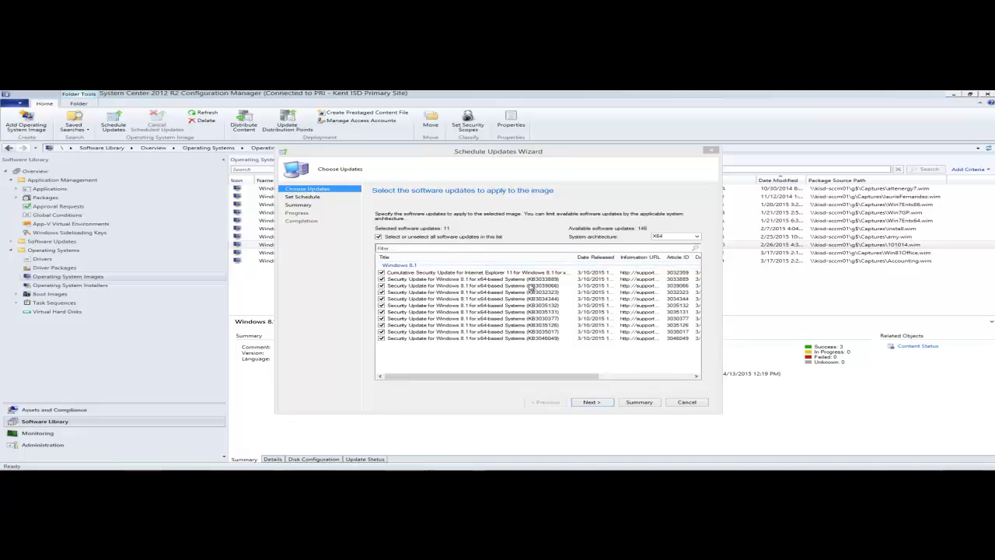
mouse_move(529, 379)
left_mouse_down()
mouse_move(677, 382)
mouse_move(520, 381)
left_mouse_up()
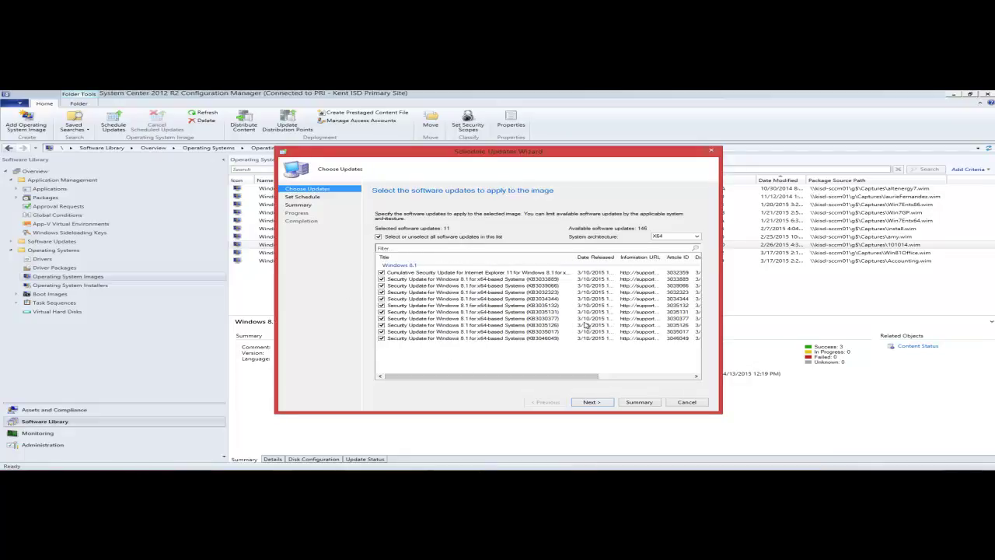
left_click(590, 402)
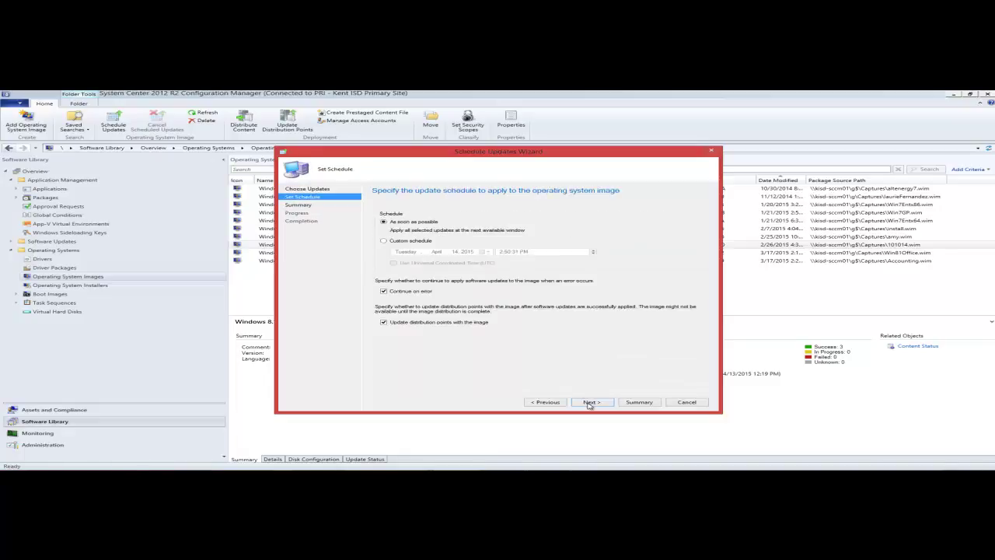
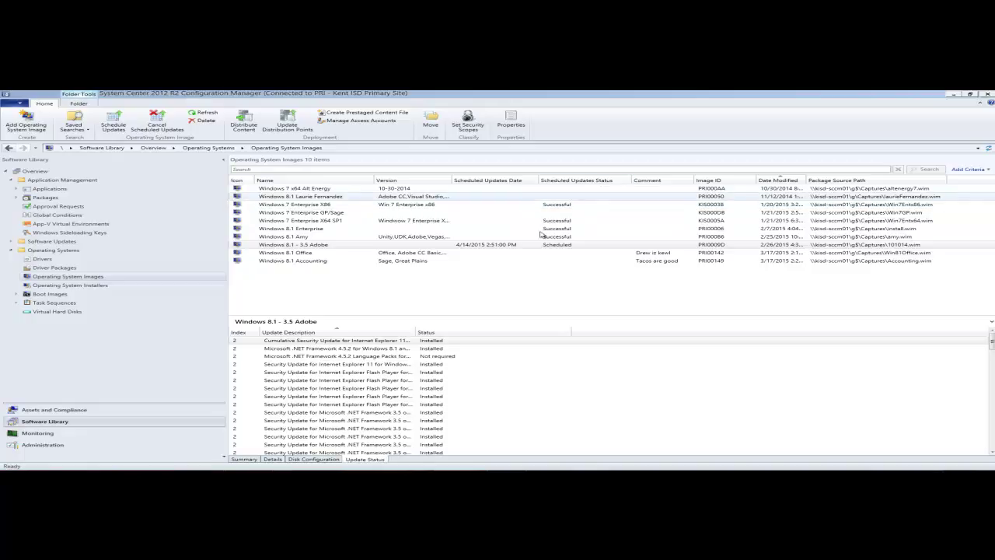
left_click(989, 147)
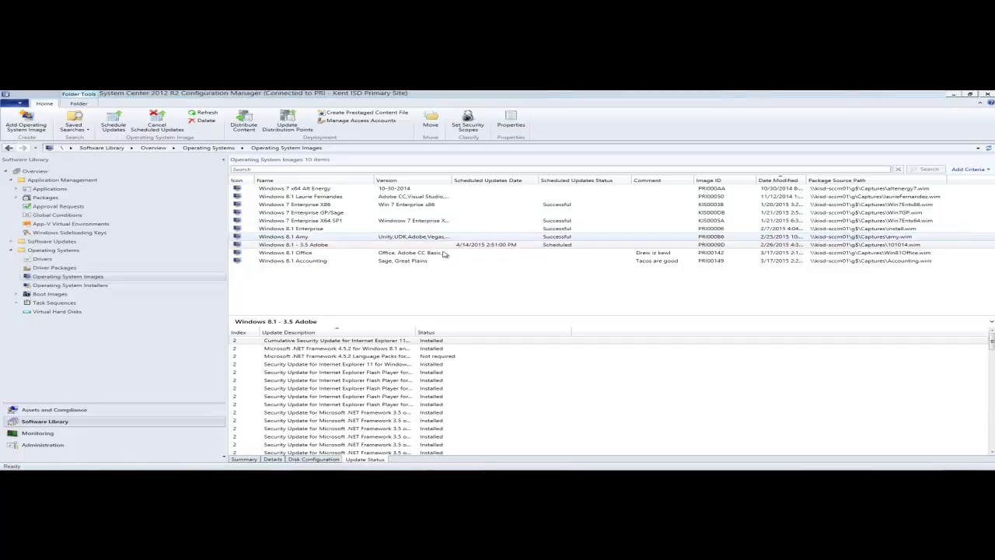
- Schedule all listed X64 software updates for the Windows 8.1 Office image as soon as possible, continuing on error and updating distribution points
left_click(308, 255)
right_click(310, 255)
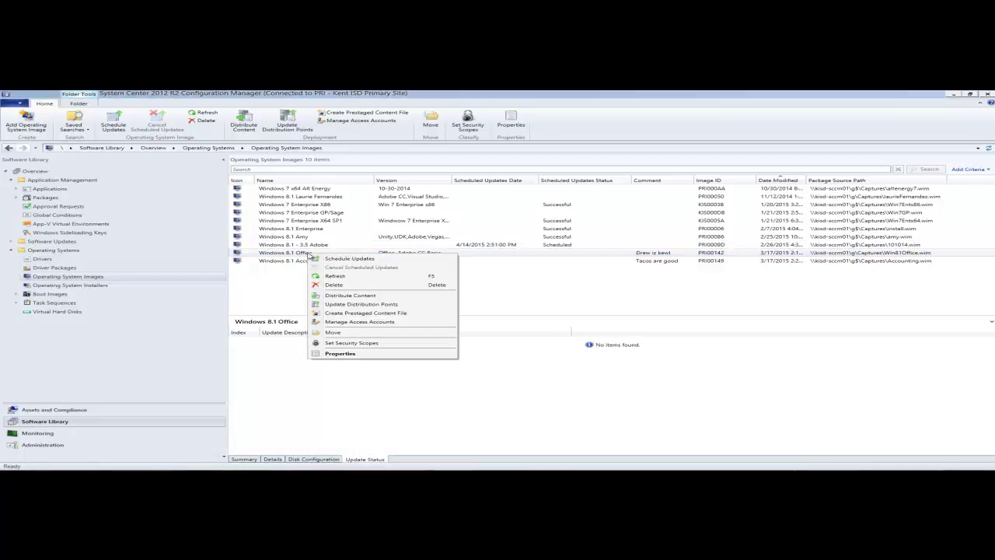
left_click(347, 258)
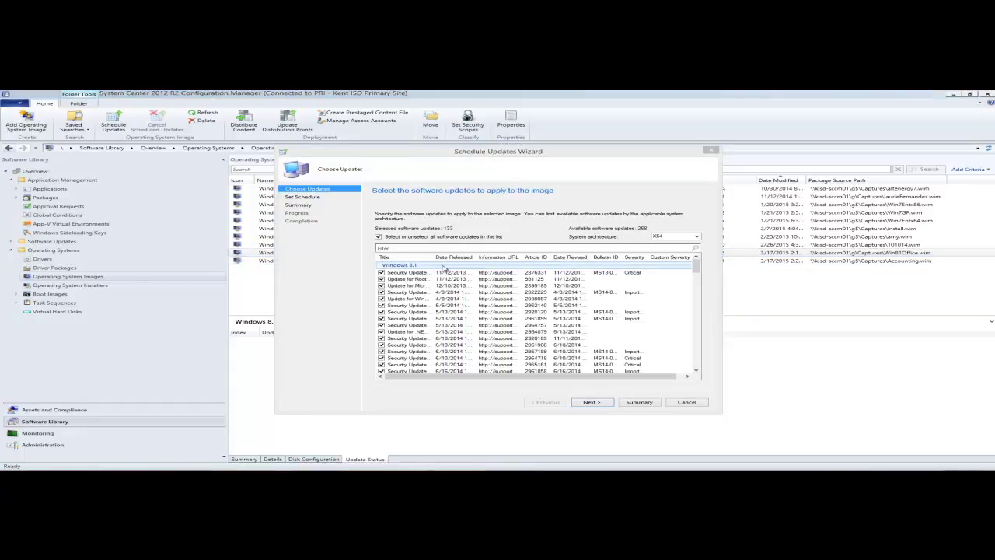
left_click_drag(432, 257, 560, 258)
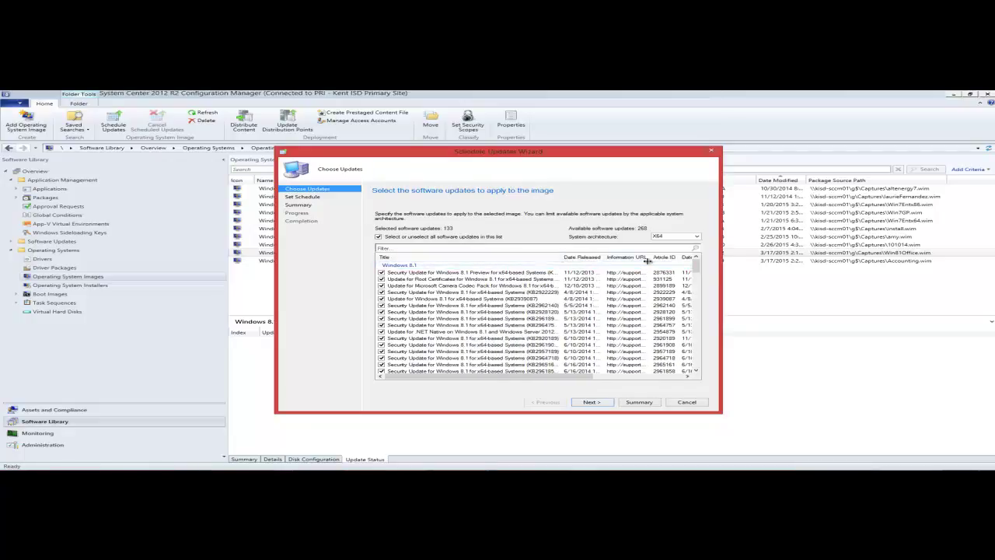
left_click_drag(695, 265, 690, 366)
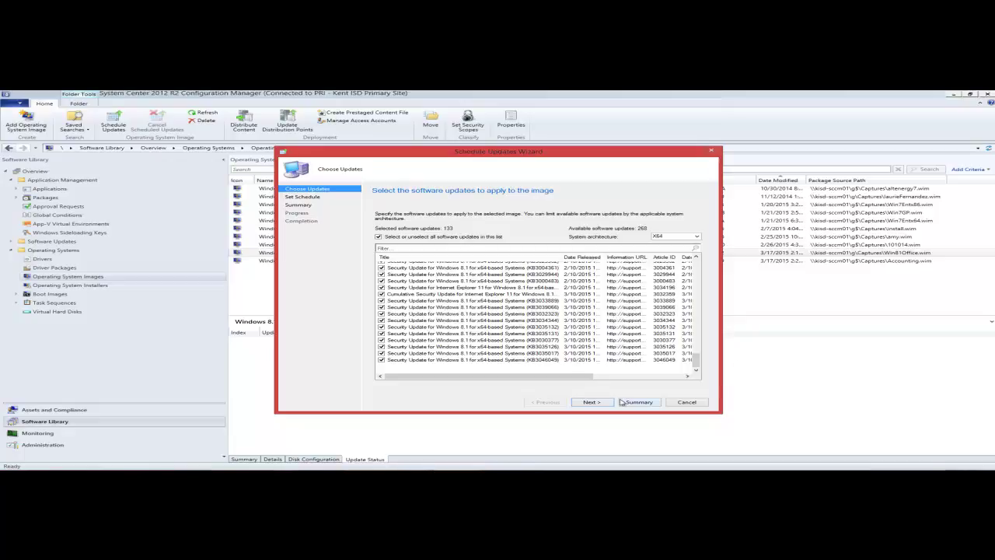
left_click(592, 403)
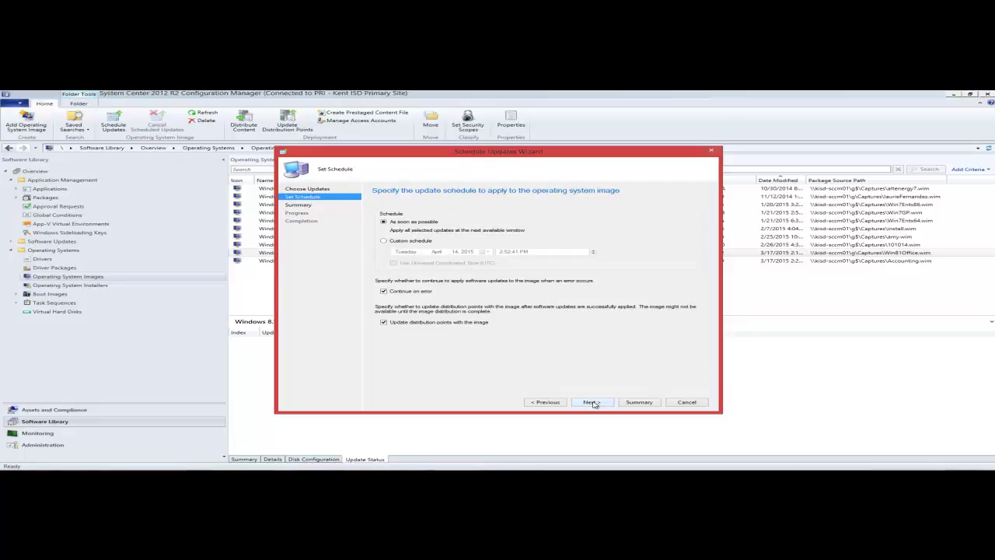
left_click(592, 403)
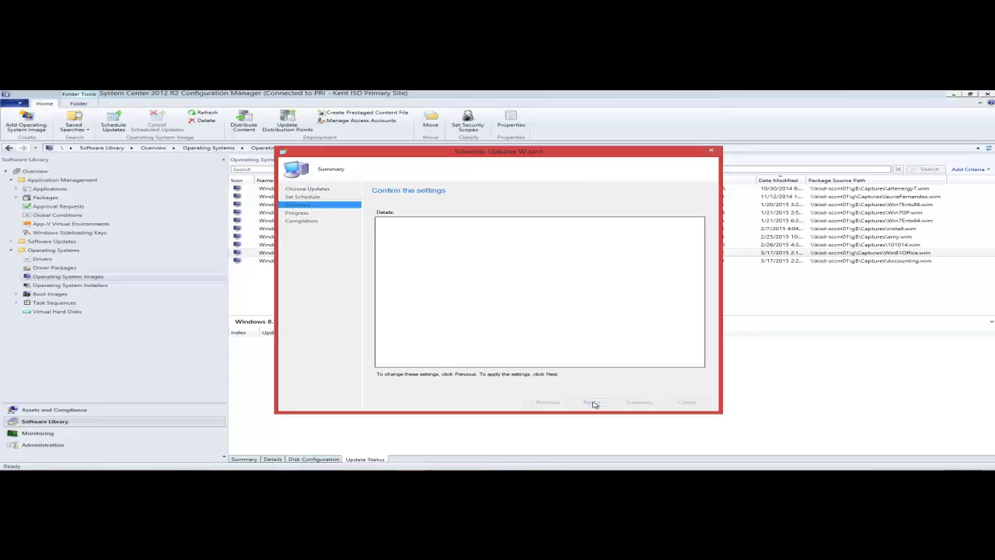
left_click(597, 403)
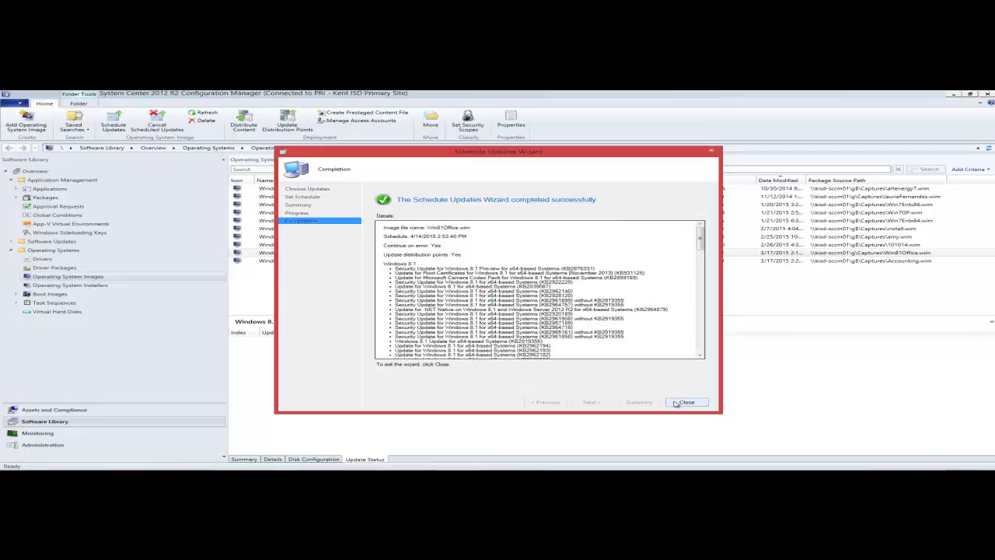
left_click(679, 403)
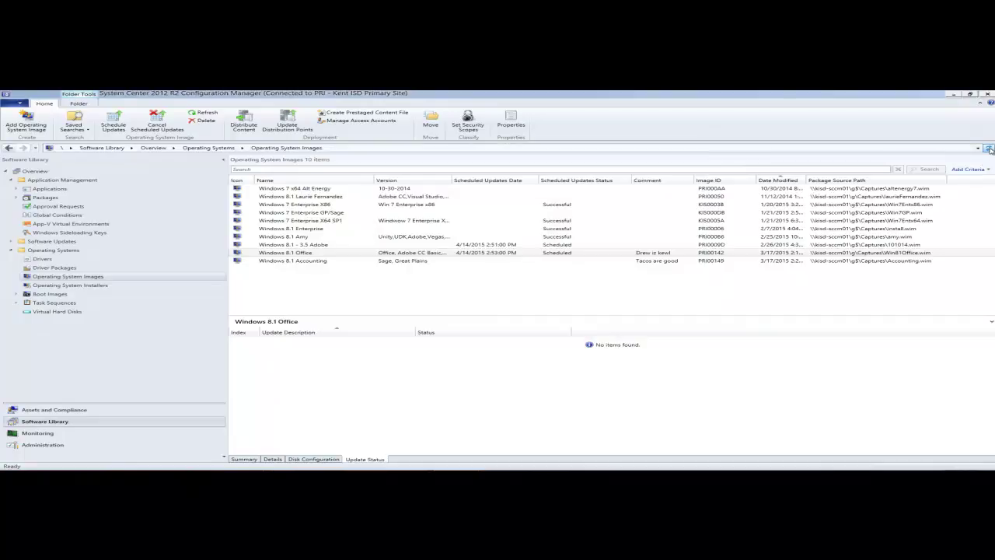
- Refresh the operating system image list and check the scheduled update status of the Windows 8.1 - 3.5 Adobe image
left_click(464, 252)
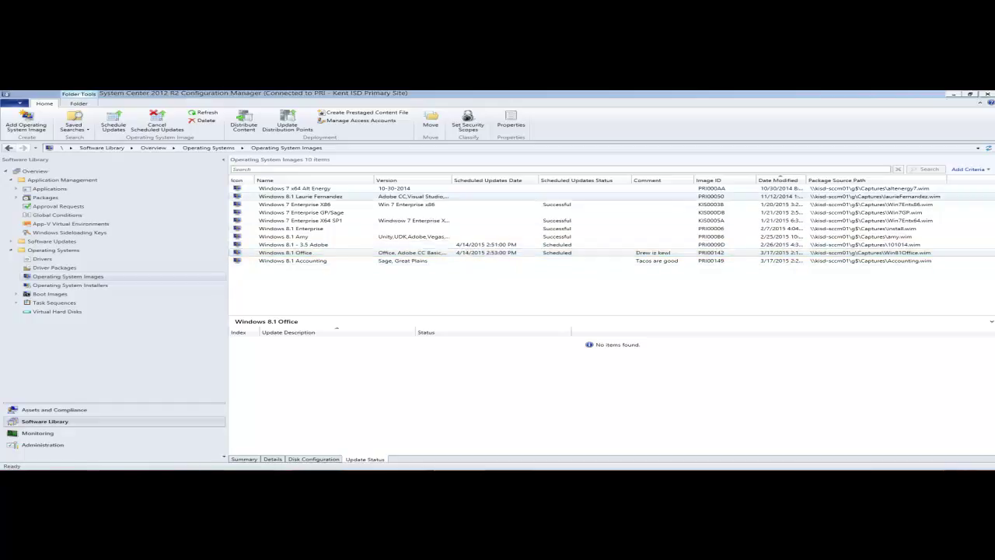
key("F5")
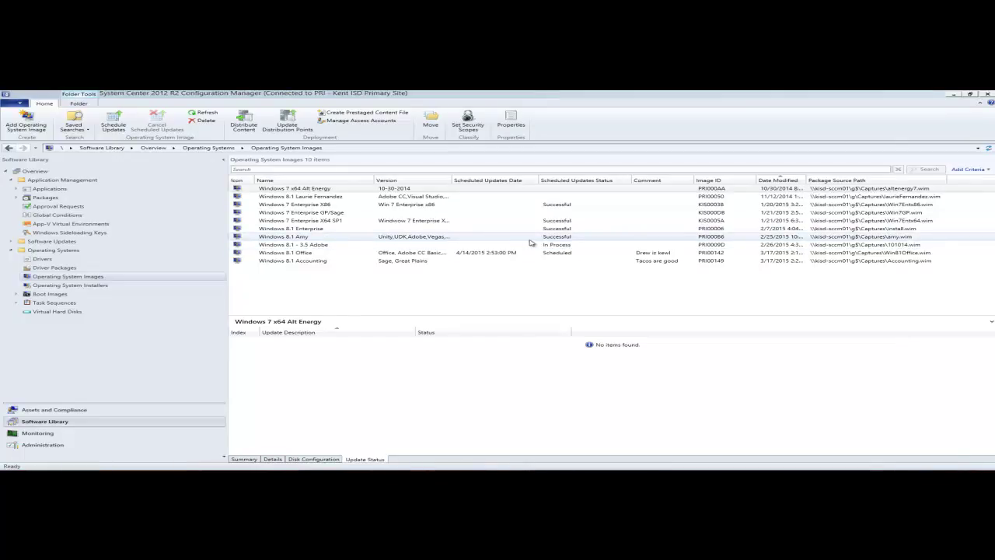
left_click(561, 245)
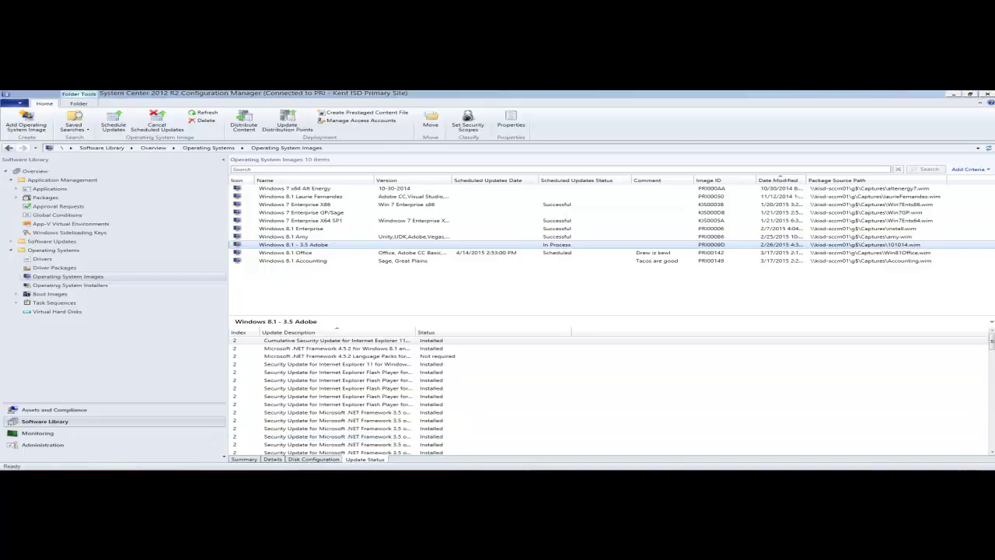
- Sort the Captures folder by name to check 101014.wim and its backup file, and minimize the File Explorer window
left_click(66, 435)
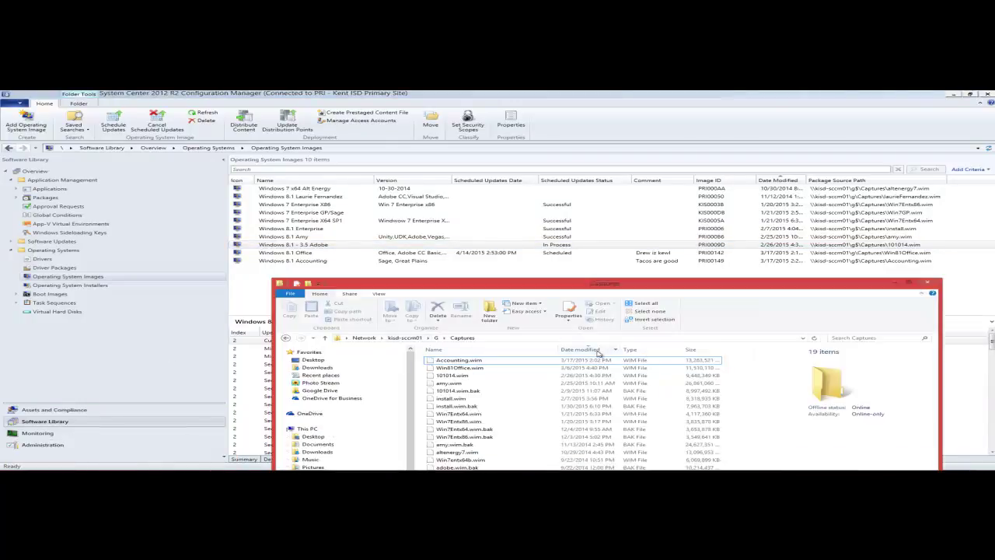
left_click(477, 352)
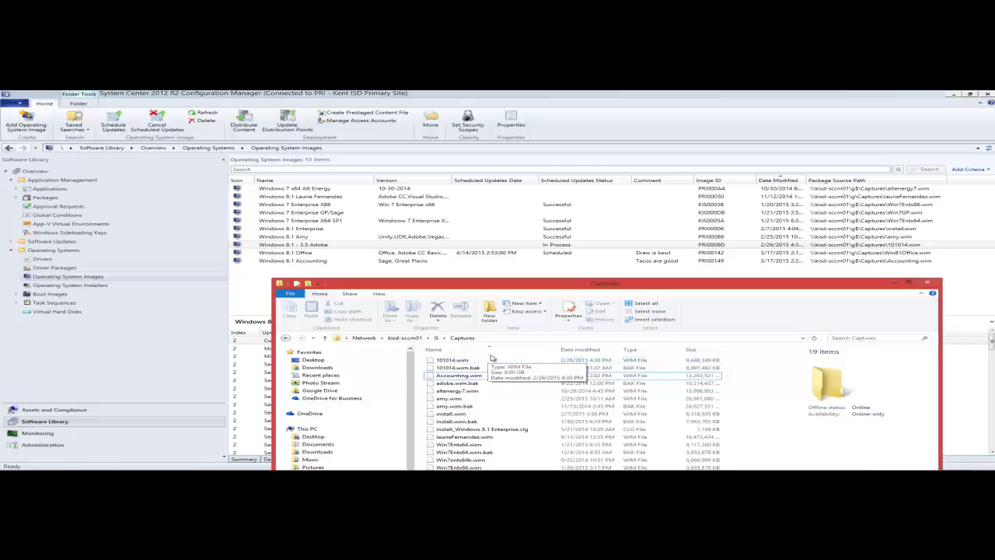
left_click(894, 282)
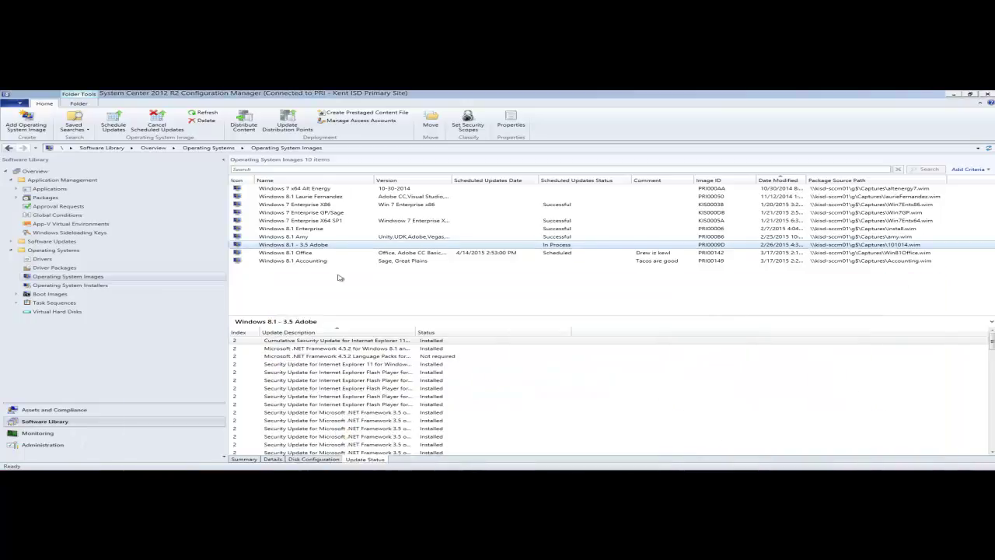
- Open OfflineServicingMgr.log from the server's Logs folder and examine the source and destination entries for the 101014.wim copy
mouse_move(124, 468)
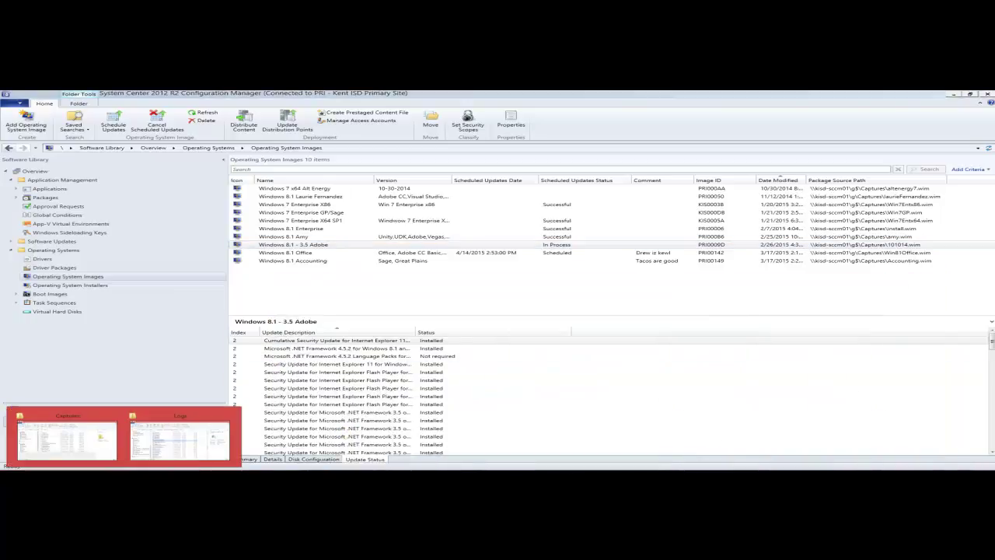
left_click(161, 439)
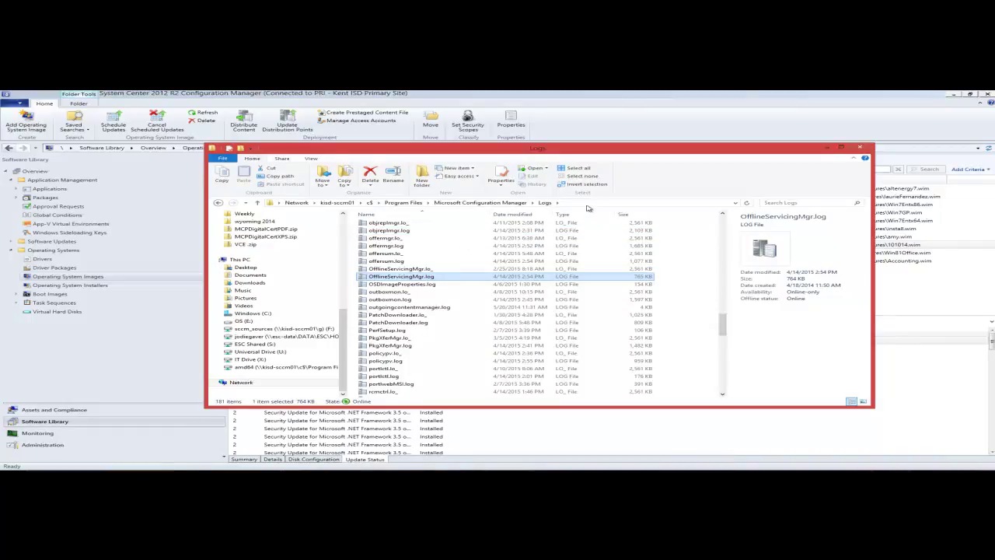
left_click(587, 205)
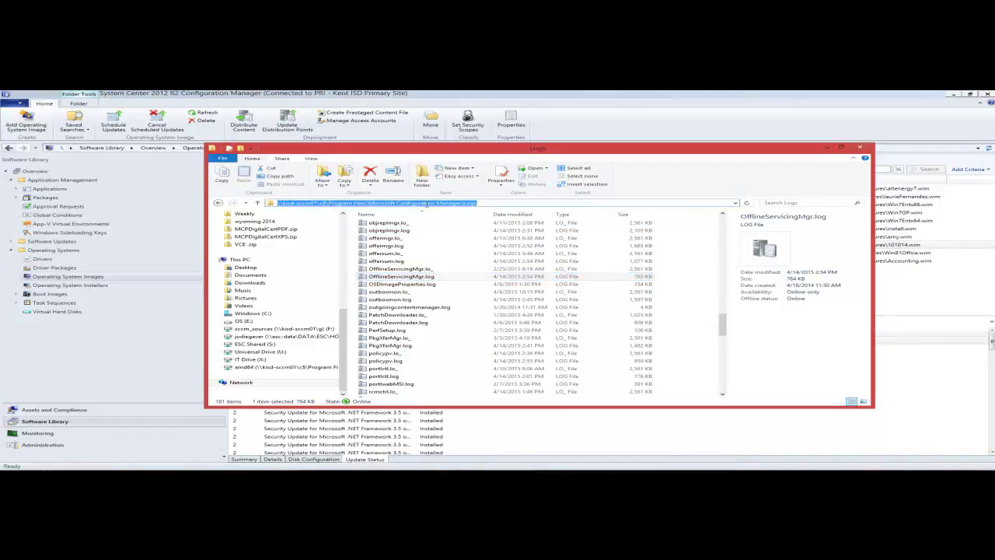
double_click(412, 277)
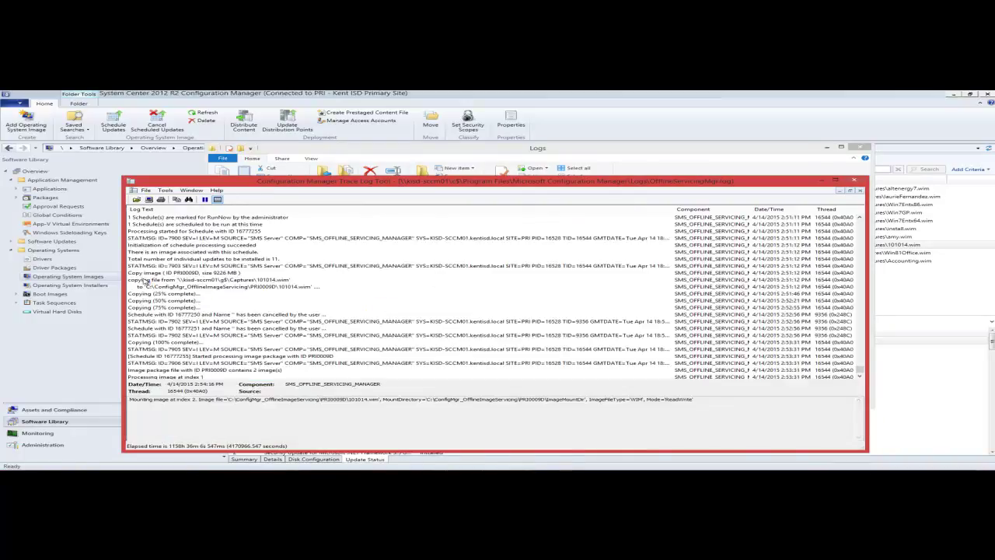
left_click(242, 280)
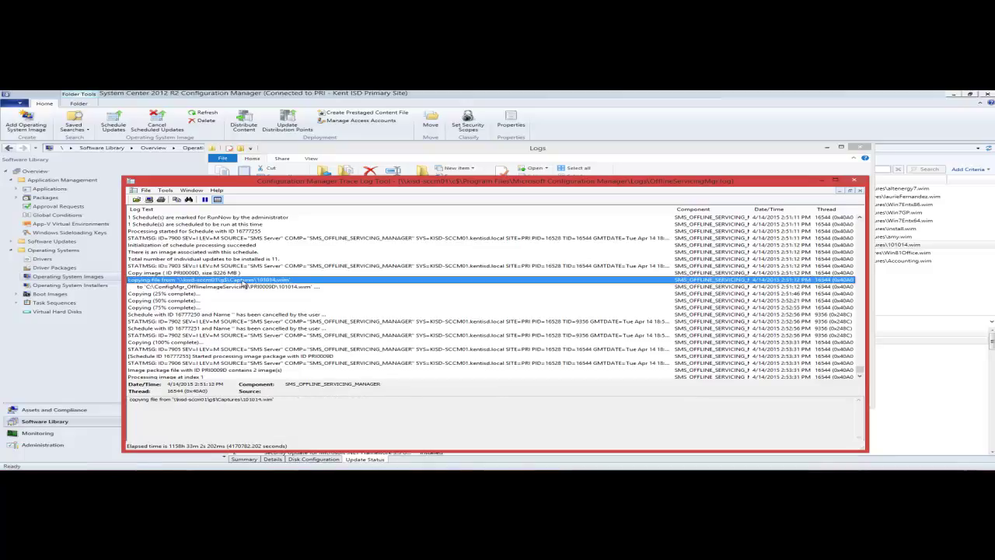
left_click(217, 288)
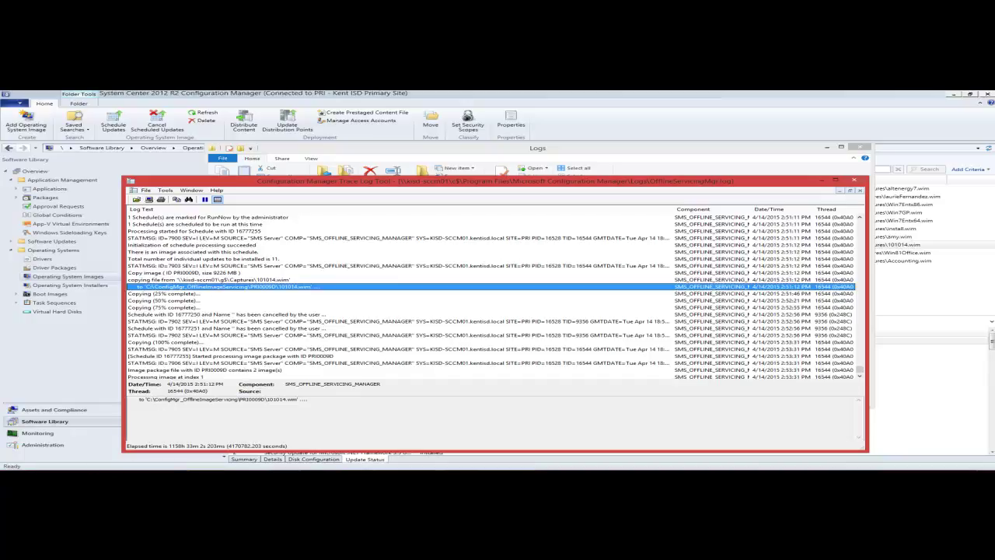
- Open a new File Explorer window and go to the server share \\kisd-sccm01\c$
right_click(93, 469)
left_click(34, 441)
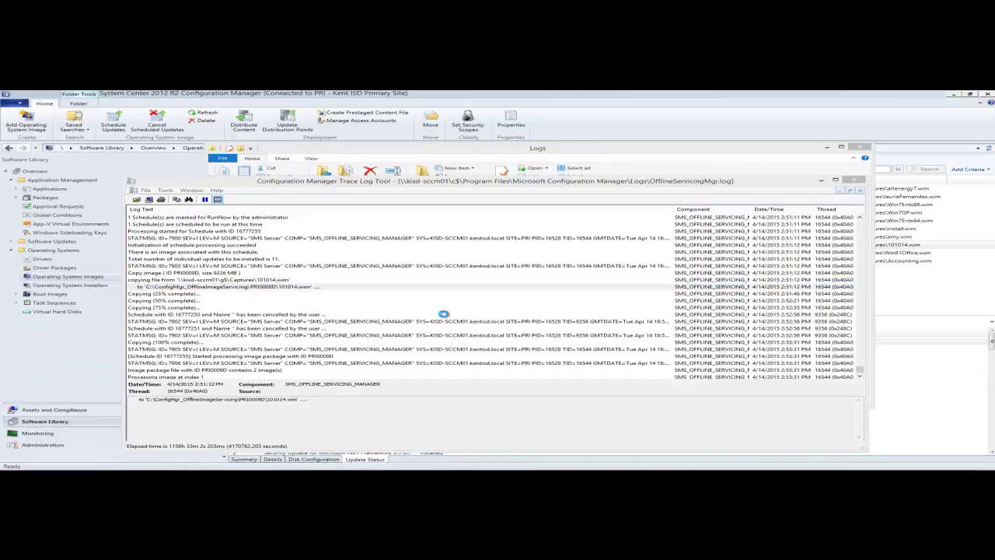
left_click(477, 212)
type("\\\\kisd-sc")
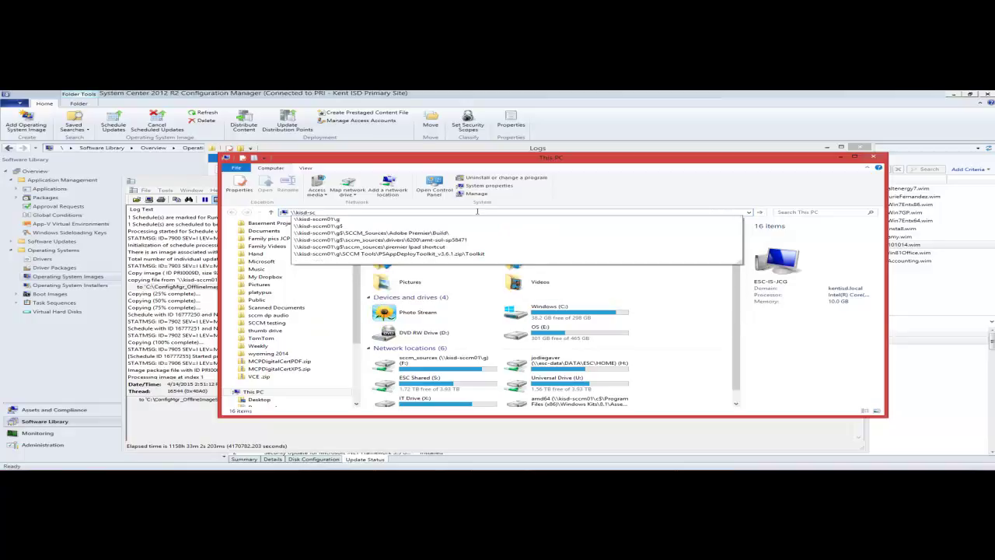
type("cm01\\c$")
key("Return")
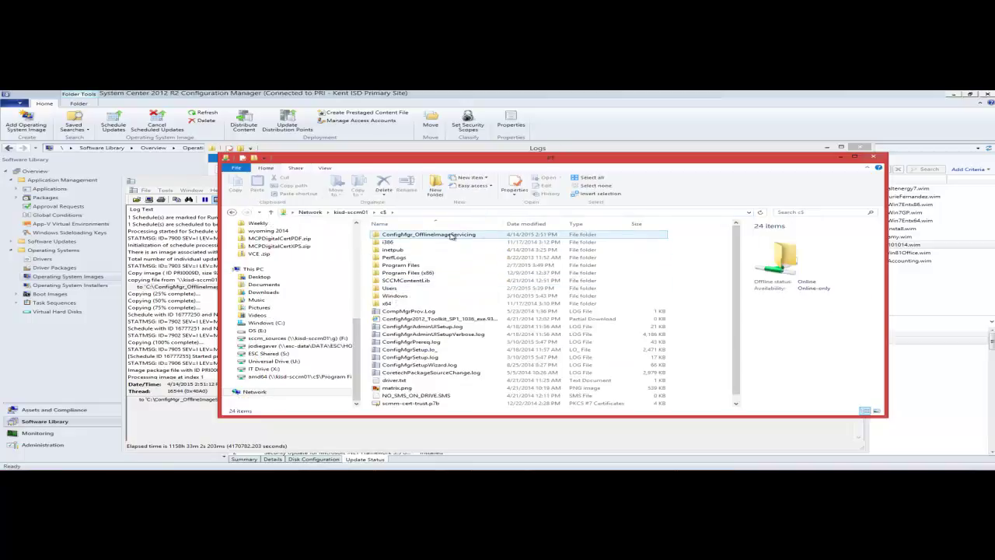
- Examine the ImageMountDir folder inside ConfigMgr_OfflineImageServicing\PRI0009D and return to the PRI0009D folder
double_click(450, 236)
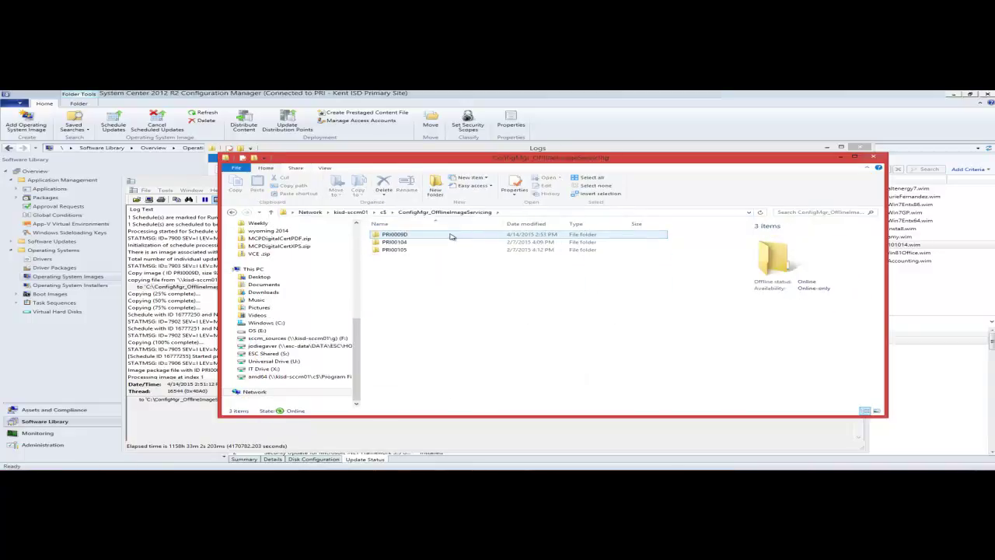
double_click(451, 235)
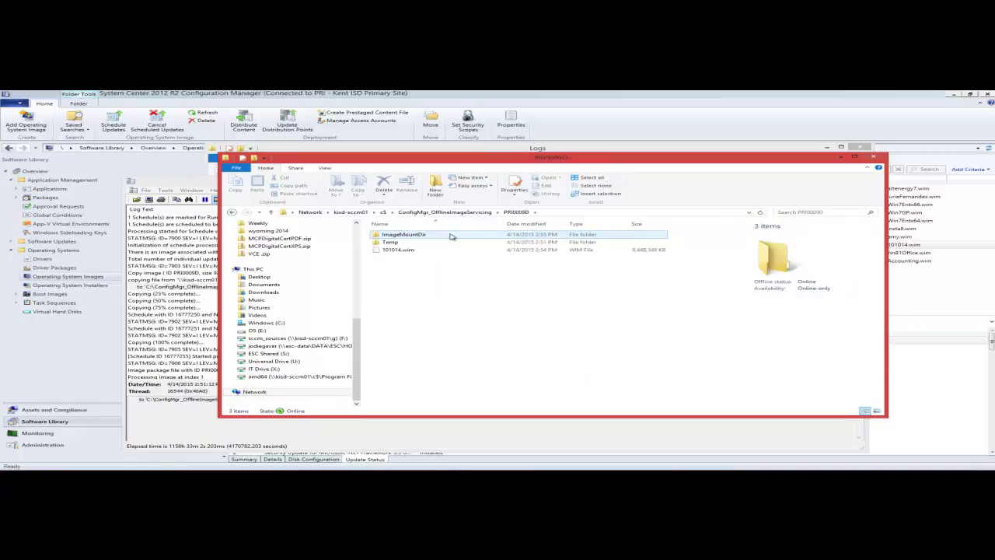
double_click(400, 235)
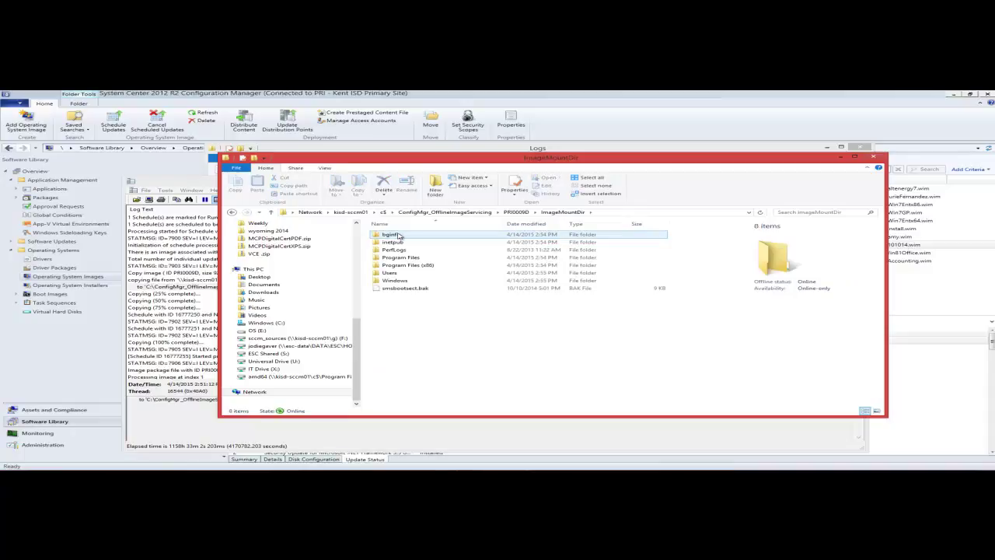
left_click(517, 212)
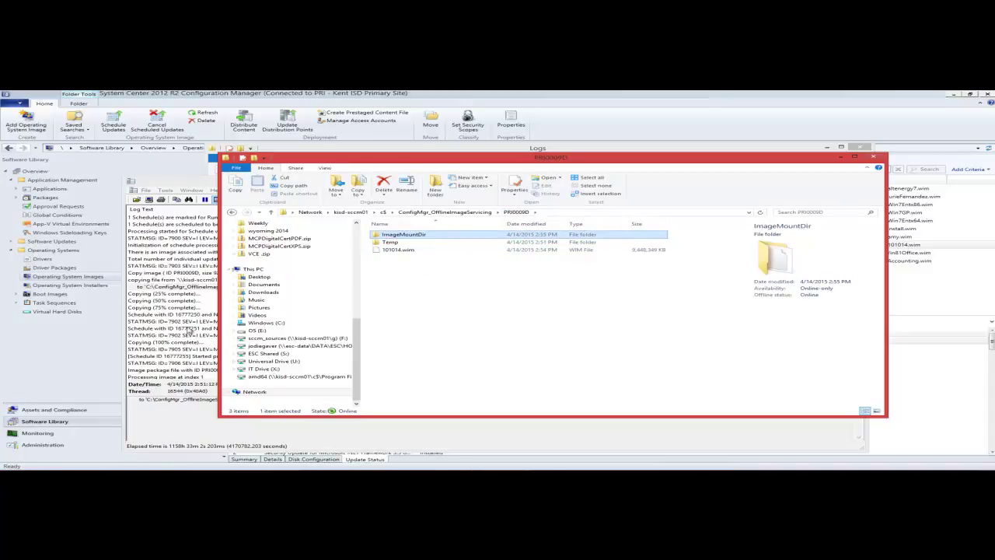
- Return to OfflineServicingMgr.log and read the newest entries about mounting and processing the image
left_click(175, 340)
scroll(241, 360, "down", 3)
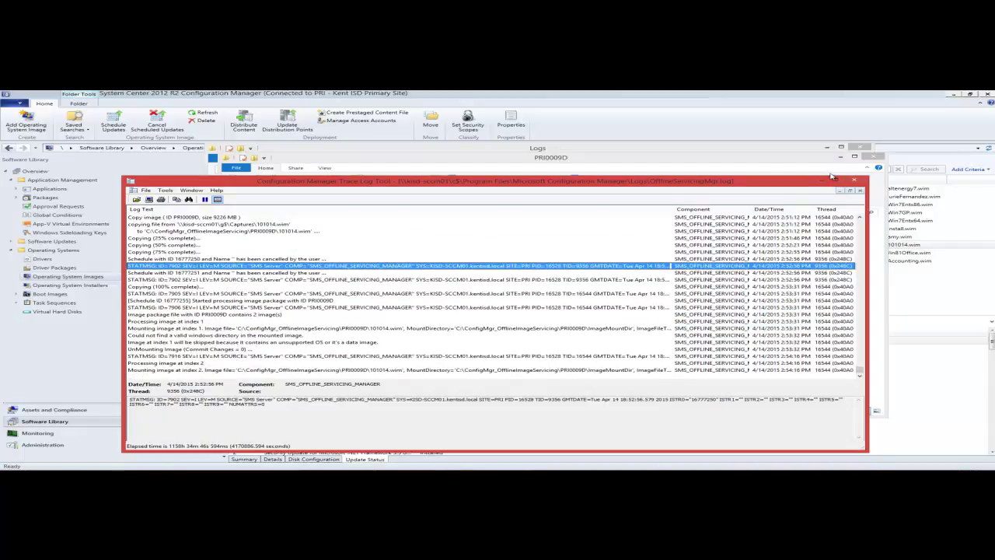
key("F10")
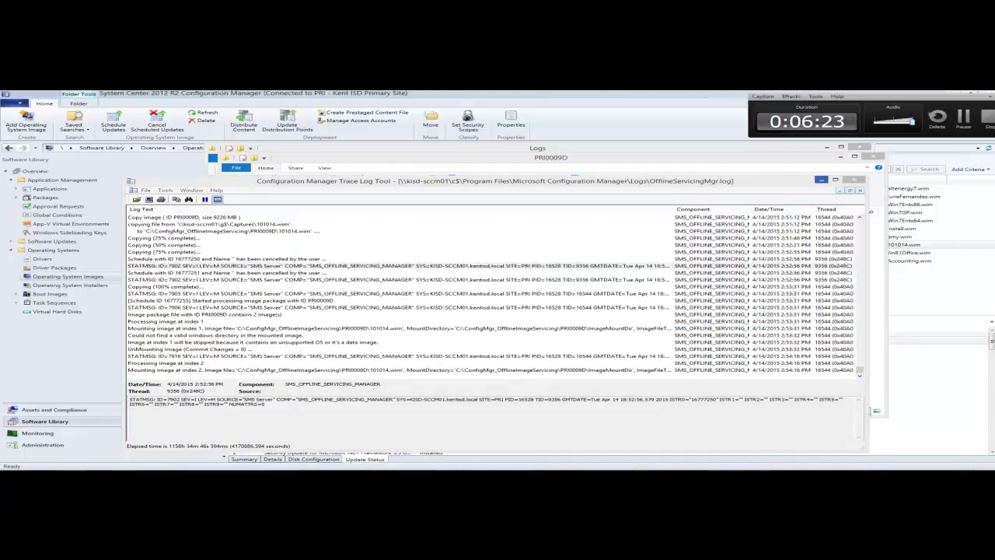
left_click(963, 117)
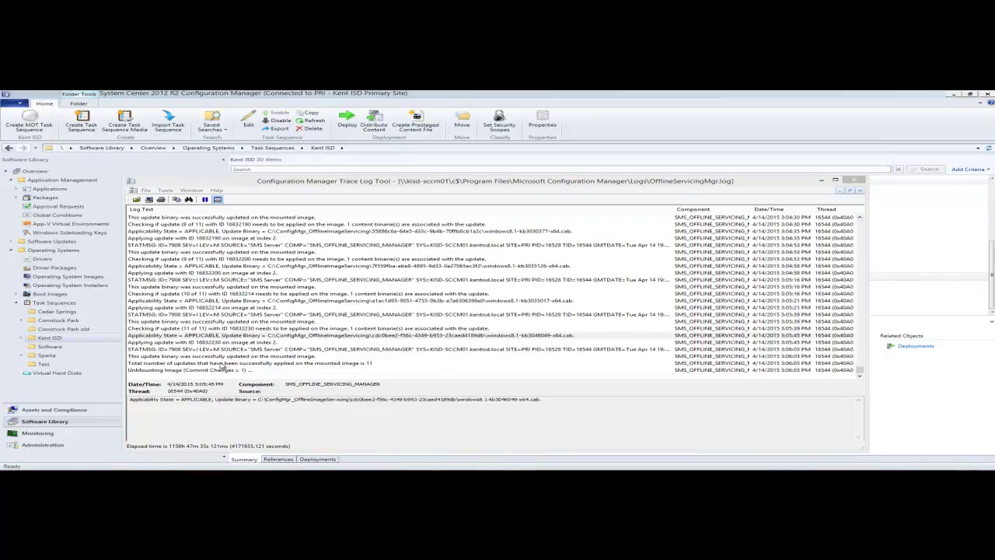
- Check the log entry on the total updates applied and inspect the updated 101014.wim in the Captures folder
left_click(177, 365)
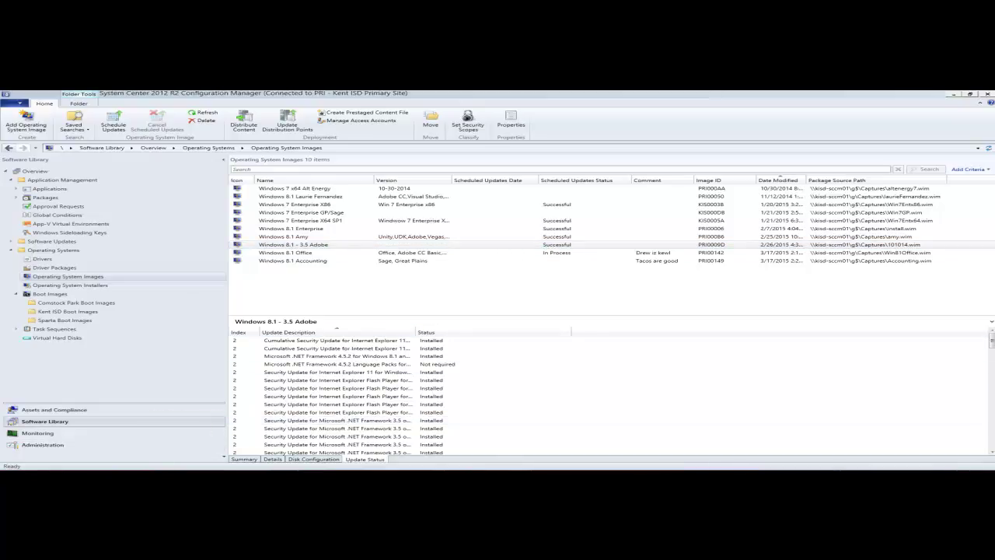
mouse_move(179, 470)
left_click(55, 454)
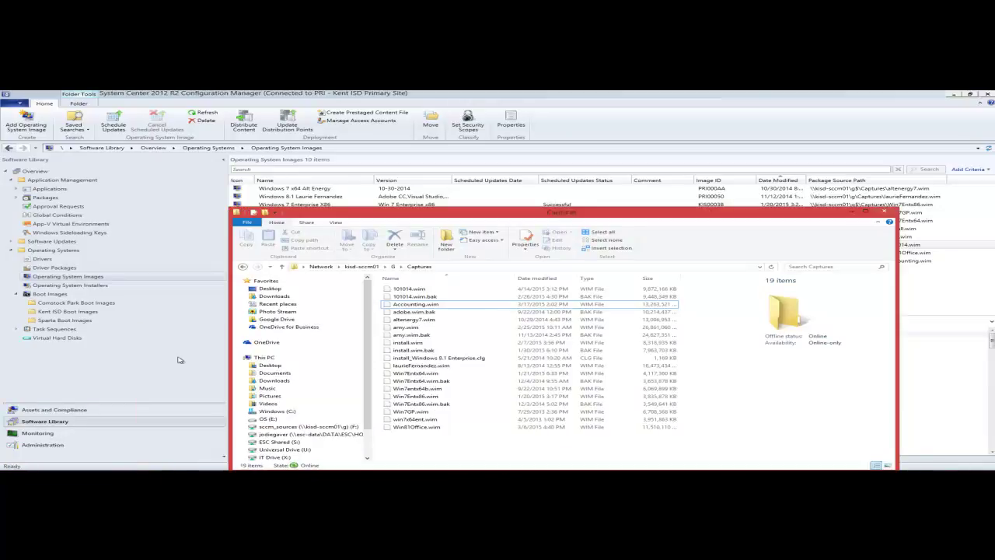
left_click(438, 290)
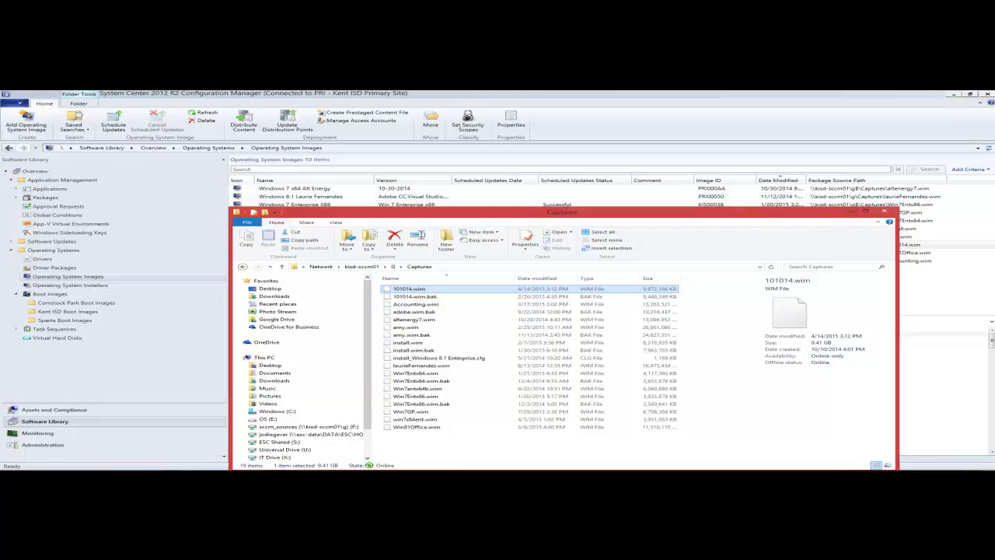
- Return to the image list and open the content status for the Windows 8.1 - 3.5 Adobe image
left_click(864, 211)
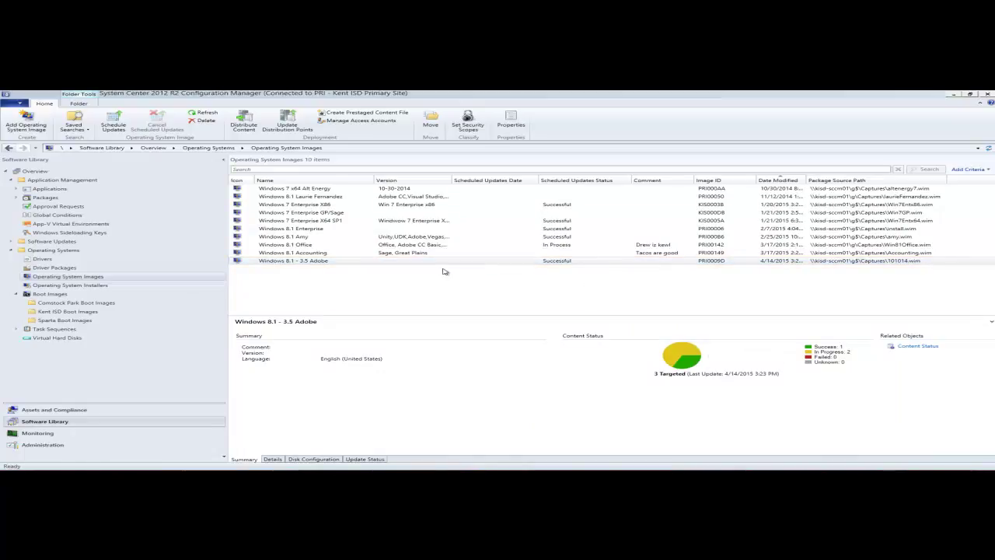
left_click(919, 346)
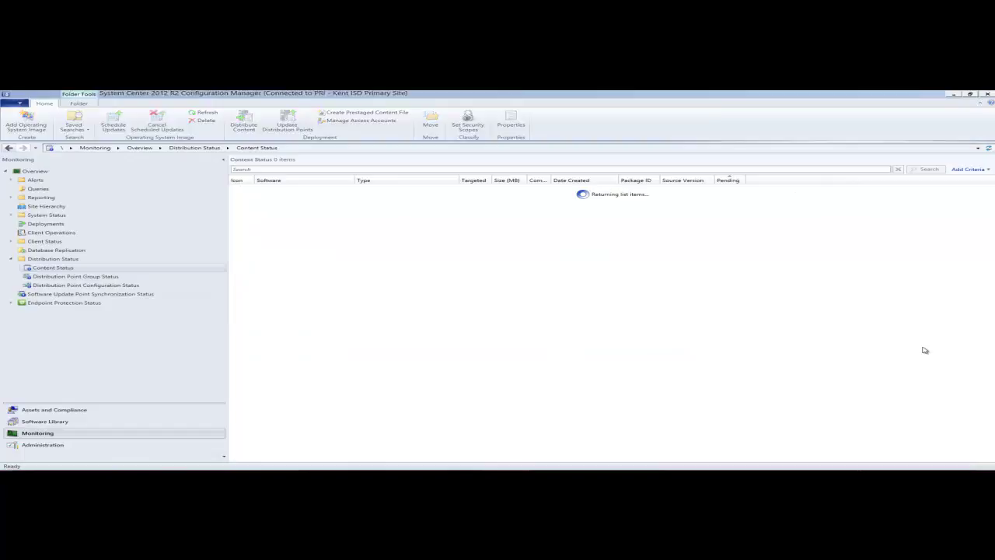
- Search the content status list for "3.5 adobe" and view the distribution status of the Windows 8.1 - 3.5 Adobe image
left_click(403, 169)
type("adobe")
key("Return")
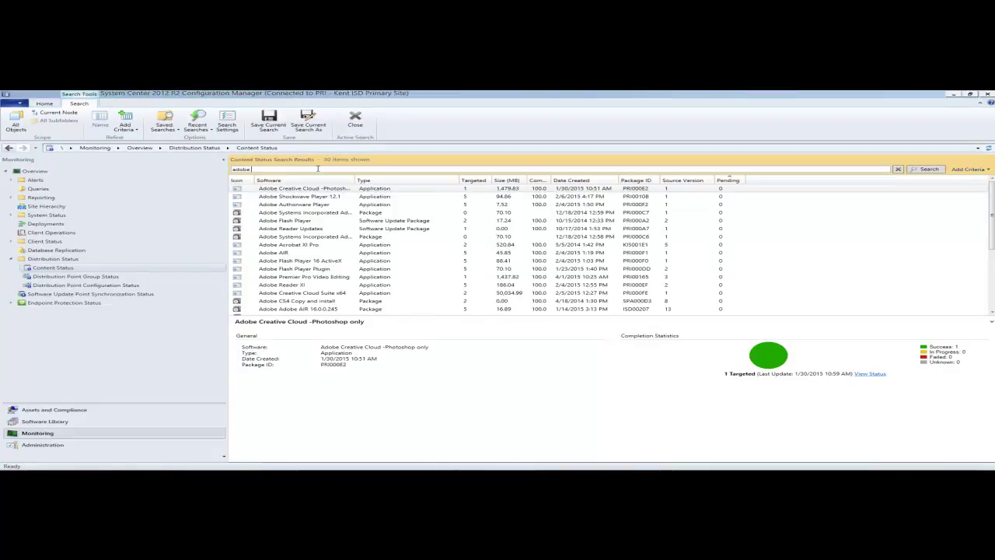
key("Home")
type("3.5")
key("Return")
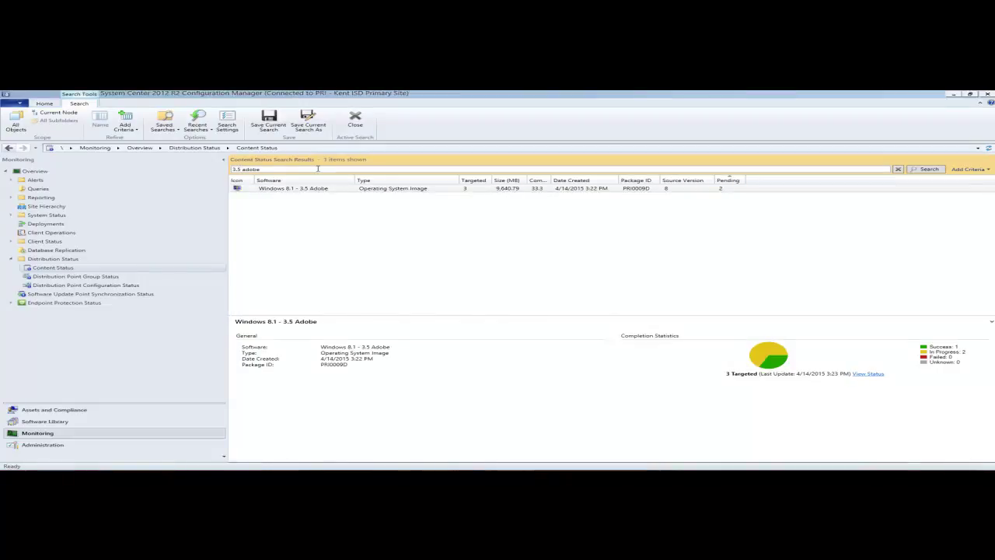
left_click(447, 189)
left_click(868, 373)
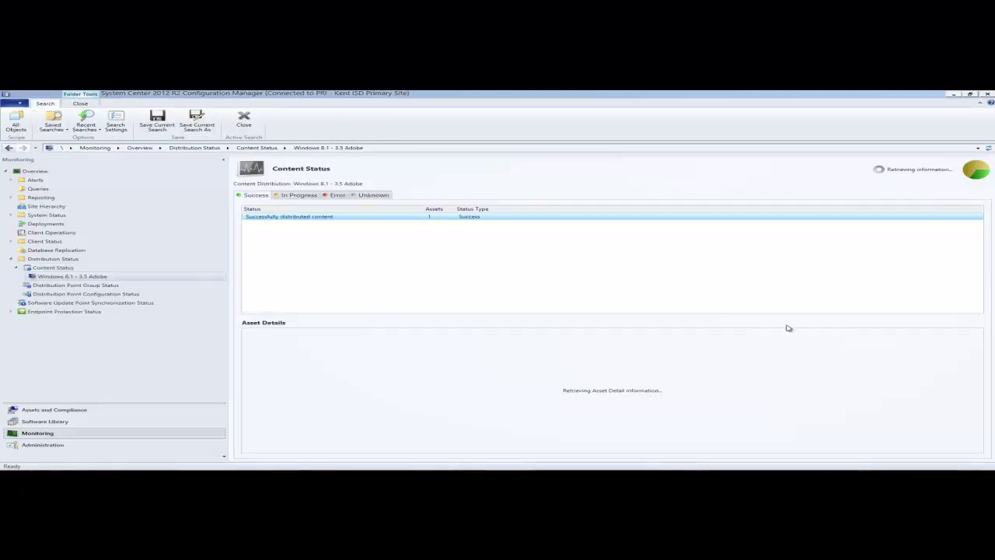
- Compare the Success and In Progress asset details for the Windows 8.1 - 3.5 Adobe content distribution
left_click(298, 195)
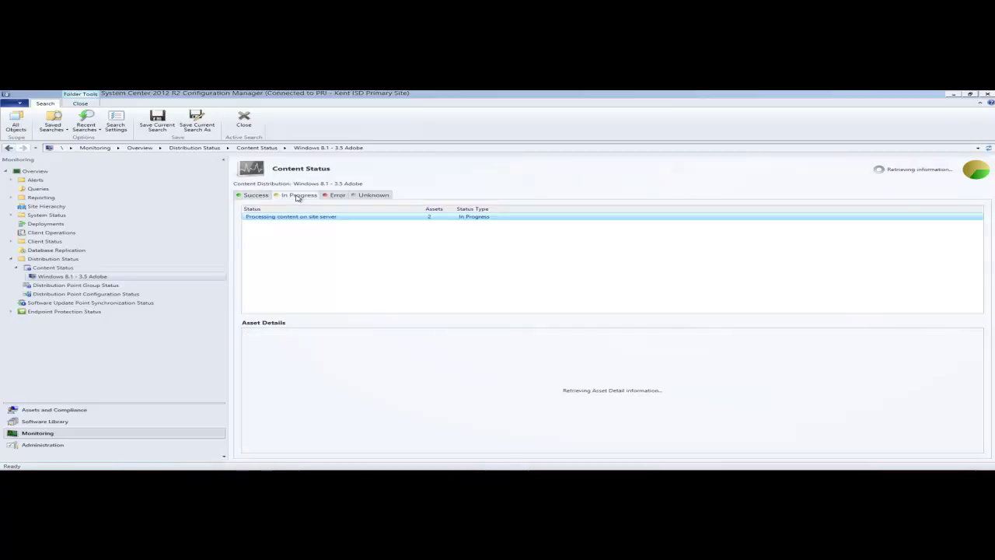
left_click(251, 195)
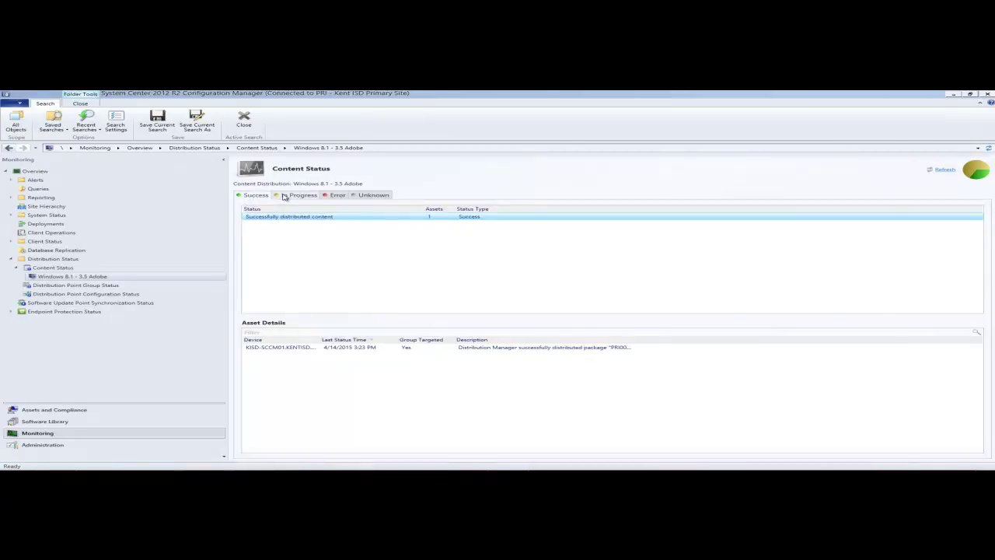
left_click(290, 196)
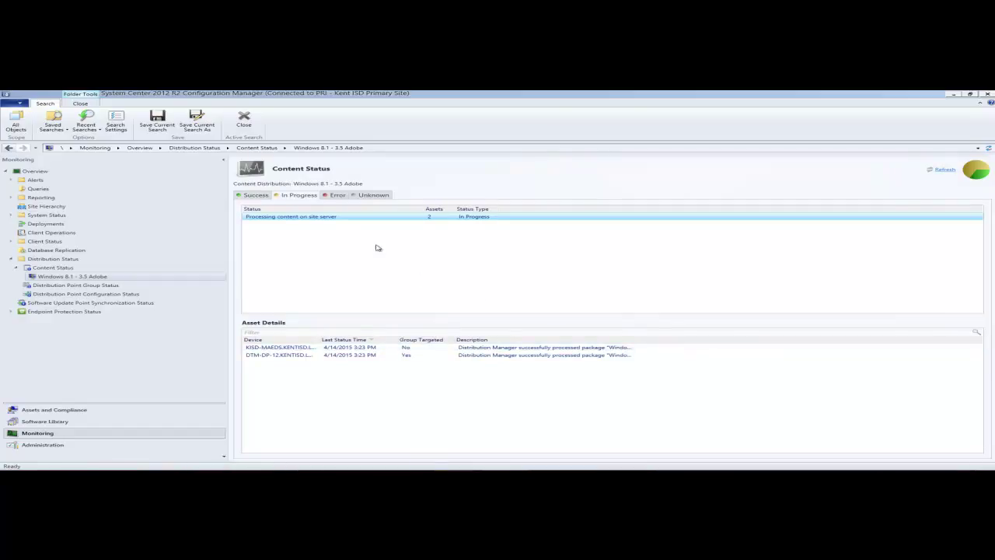
left_click(256, 195)
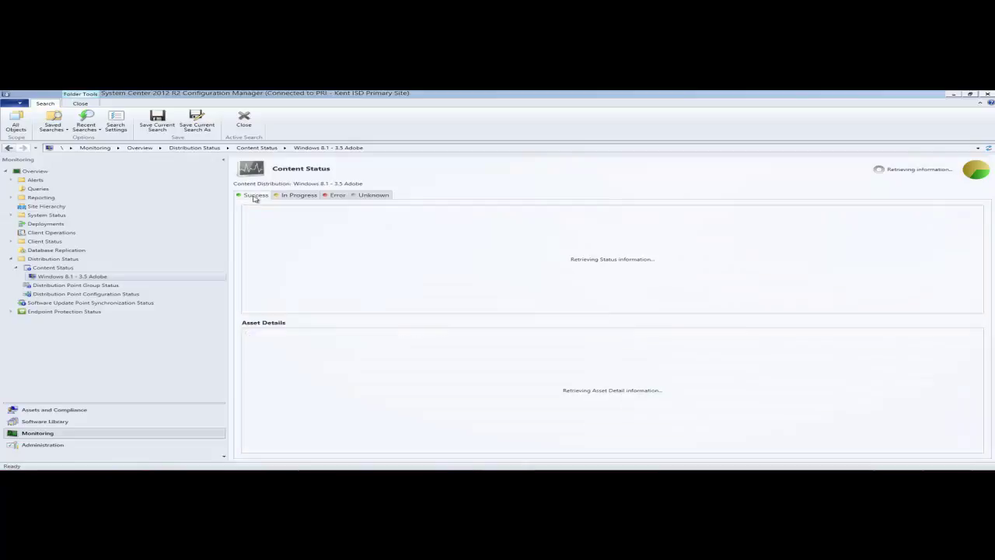
left_click(292, 196)
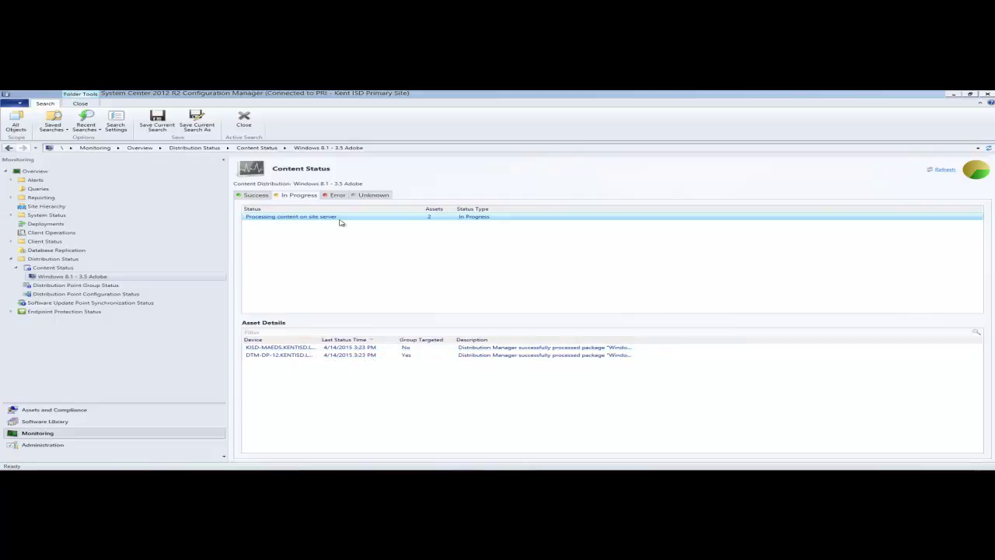
- Return to the operating system images and read the OfflineServicingMgr.log entries on mounting Win81Office.wim at index 2
left_click(103, 422)
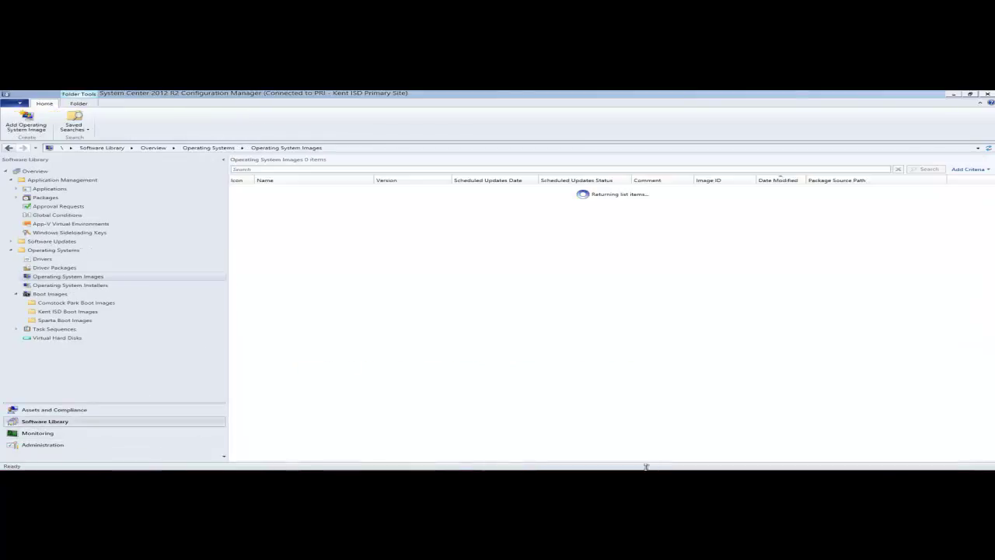
key("alt+Tab")
left_click(402, 318)
scroll(401, 318, "down", 1)
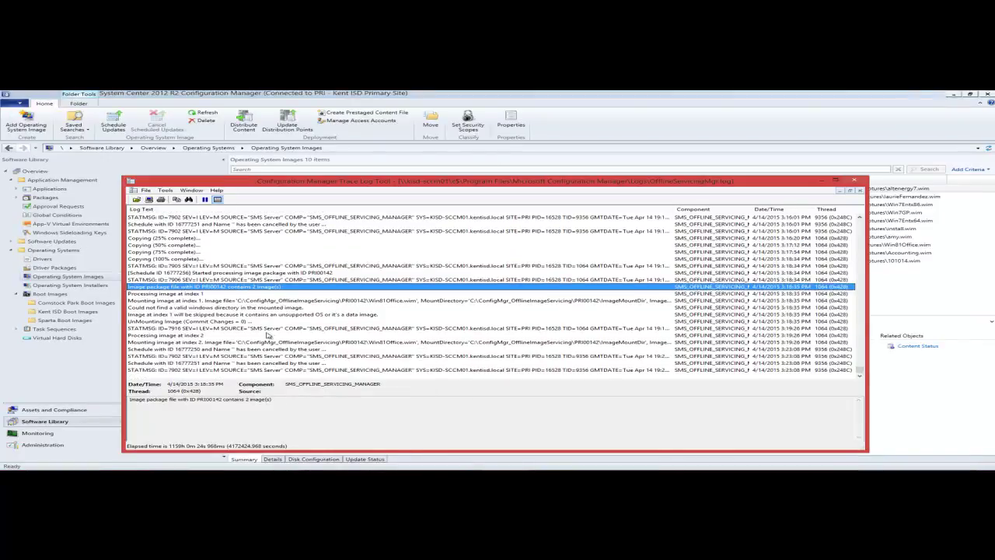
left_click(227, 343)
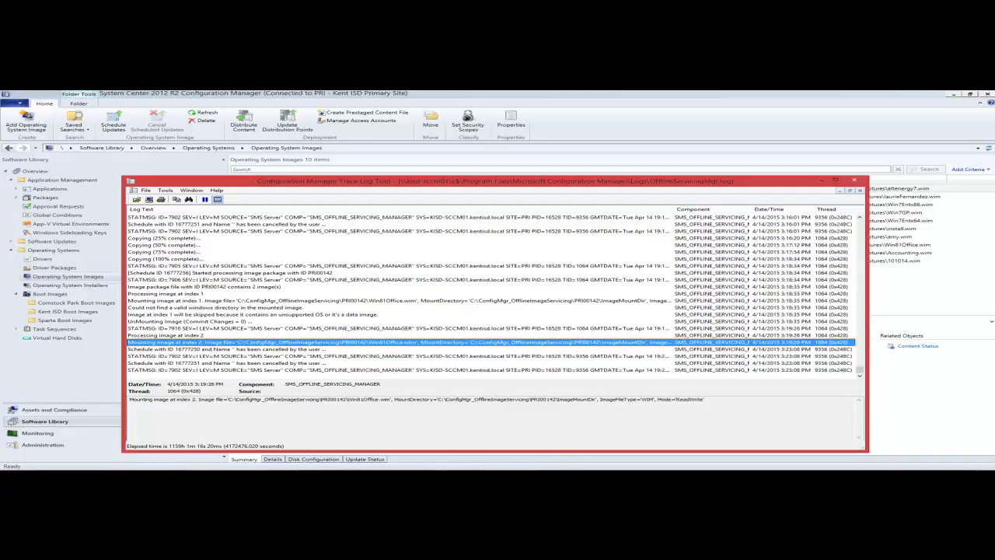
key("alt+F4")
left_click(507, 356)
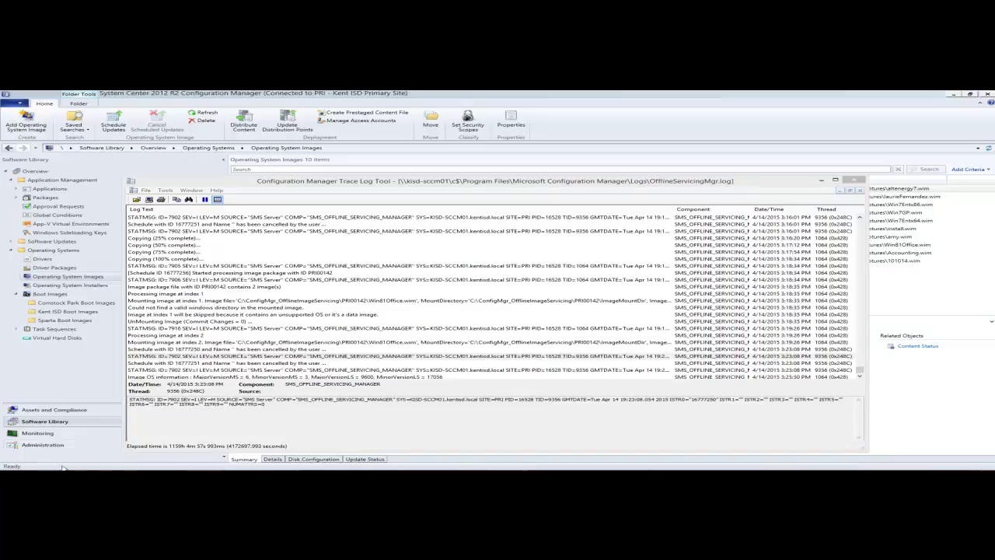
- Inspect the update cabinet in the b6c2ed76 folder of ConfigMgr_OfflineImageServicing and return to the parent folder
mouse_move(74, 470)
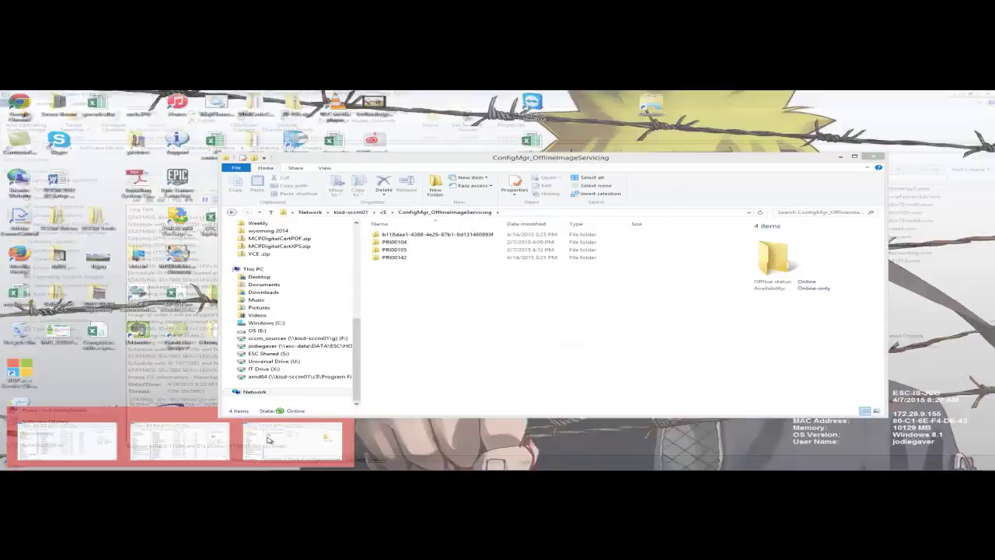
left_click(256, 439)
left_click(394, 242)
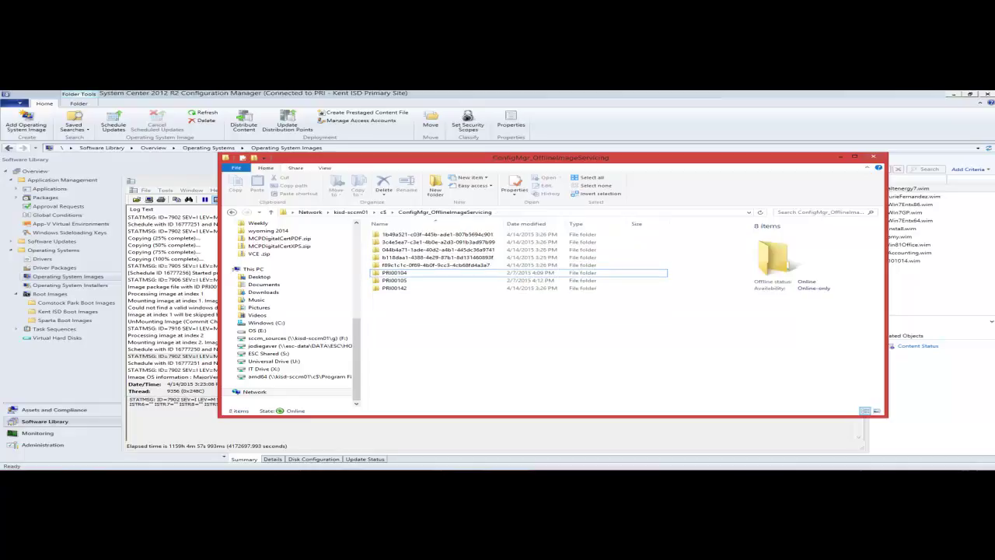
left_click(435, 288)
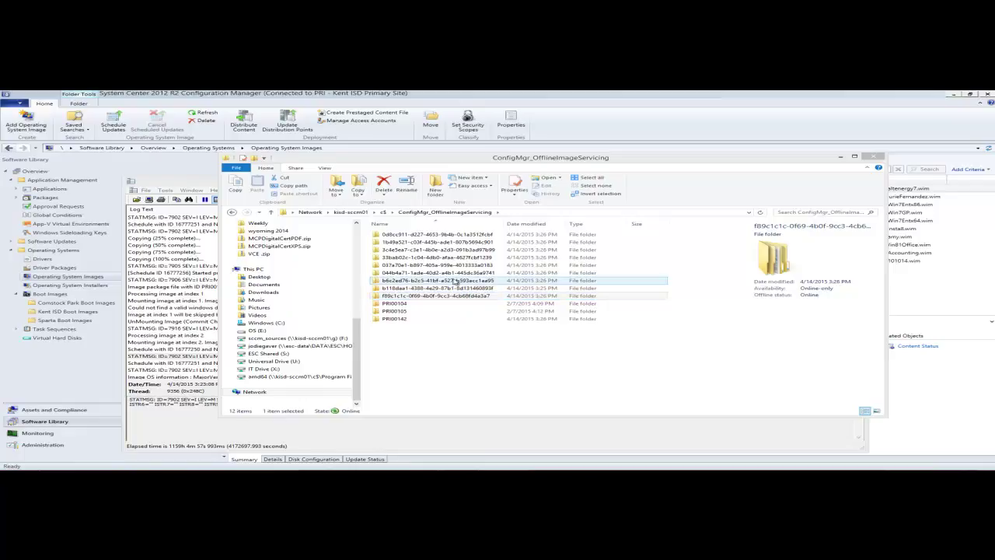
double_click(455, 280)
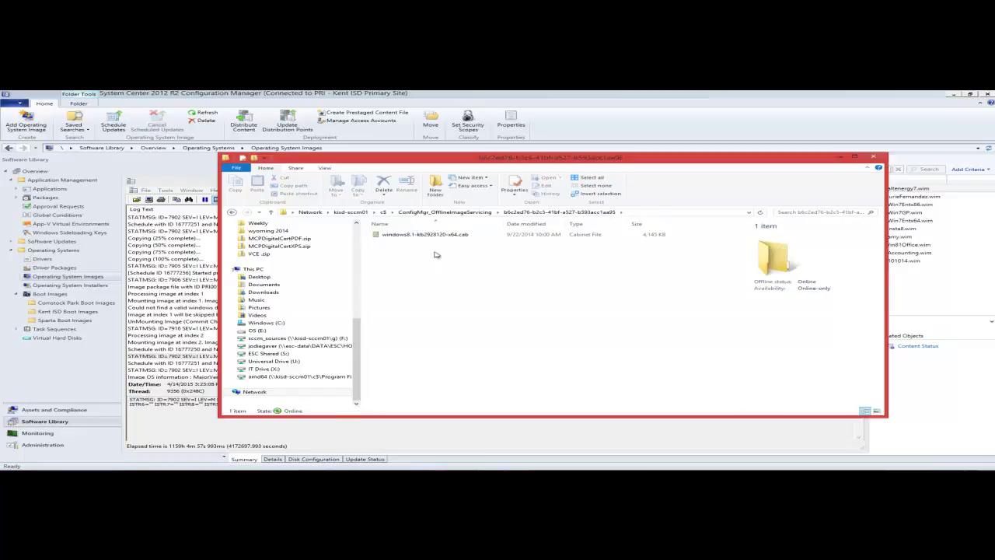
left_click(470, 212)
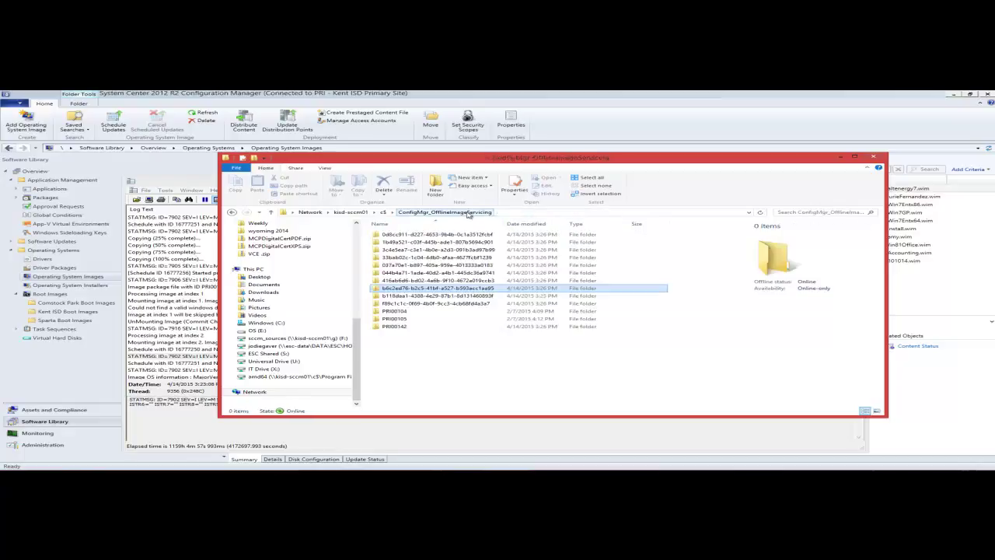
- Inspect the update cabinet in the b118daa1 folder, return to ConfigMgr_OfflineImageServicing and close the folder window
left_click(451, 297)
double_click(450, 298)
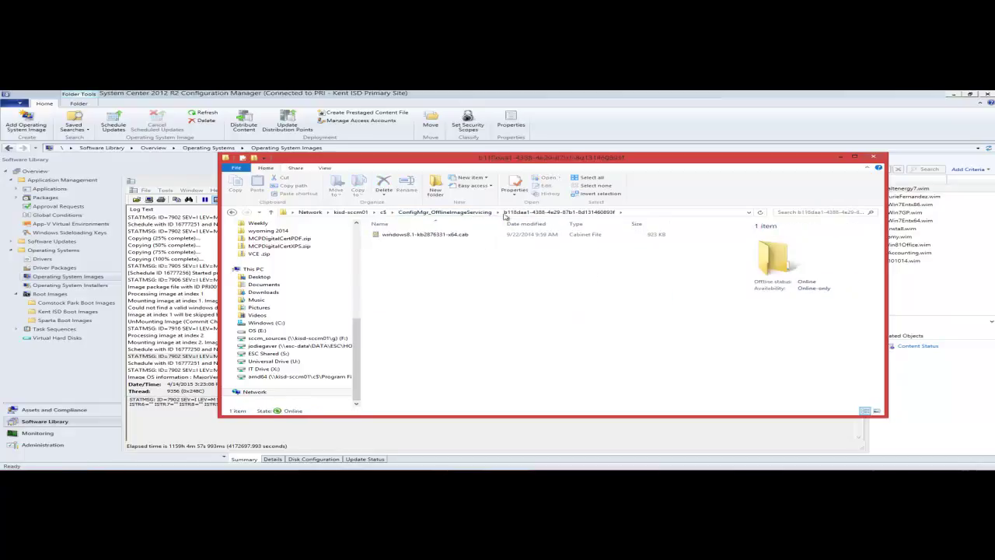
left_click(440, 212)
left_click(873, 158)
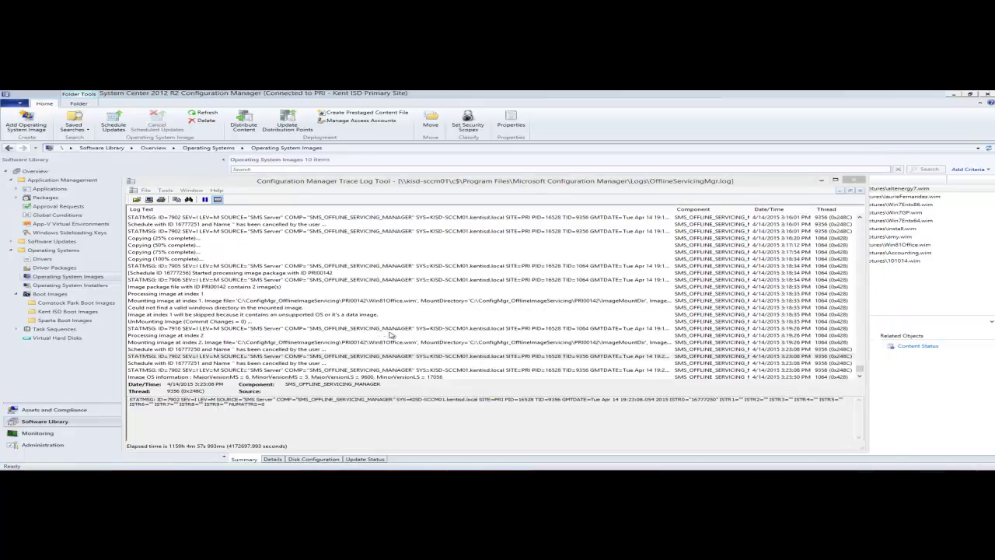
- Read the newest OfflineServicingMgr.log entries on update applicability checks and dismiss the log window
left_click(471, 308)
scroll(569, 280, "down", 4)
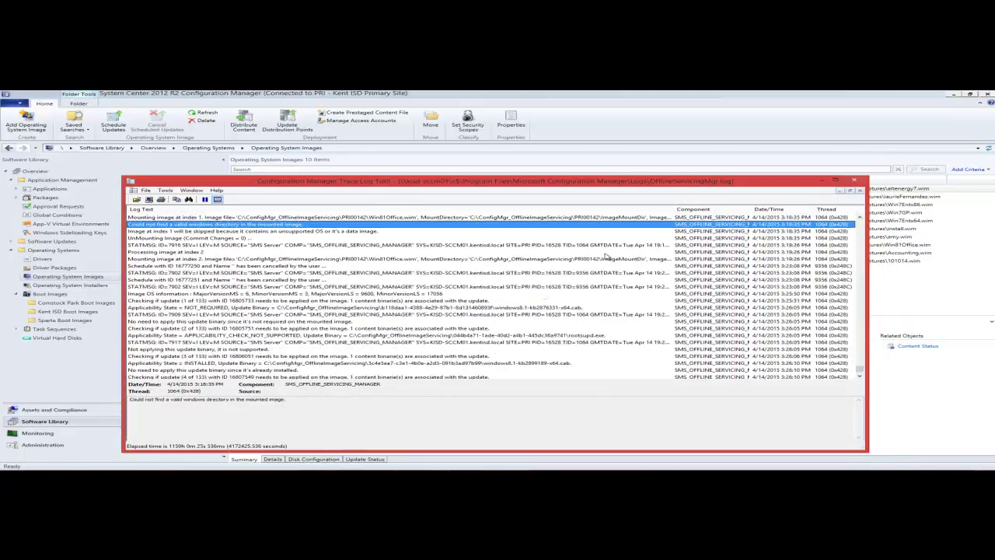
left_click(835, 182)
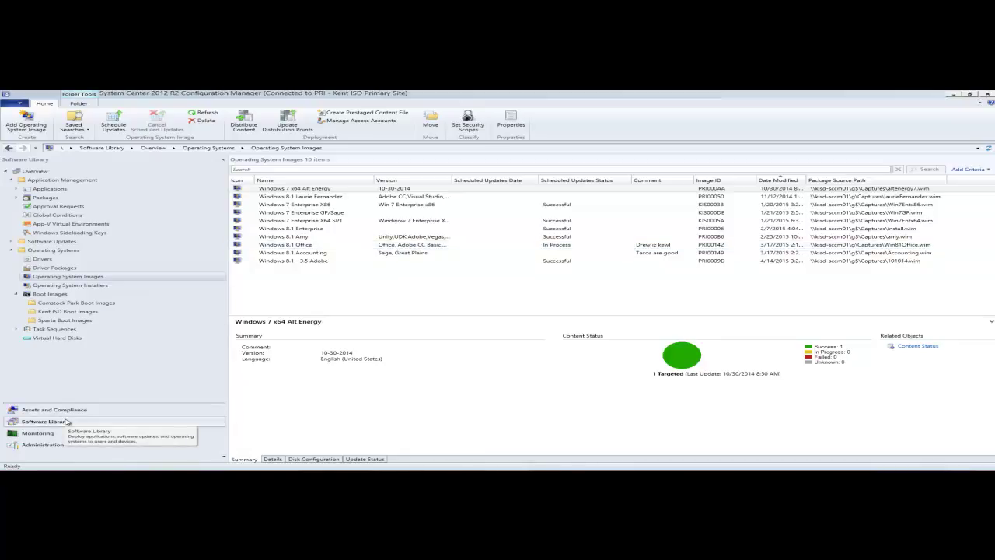
- Expand Software Updates in the Software Library and open the Software Update Groups list
left_click(11, 241)
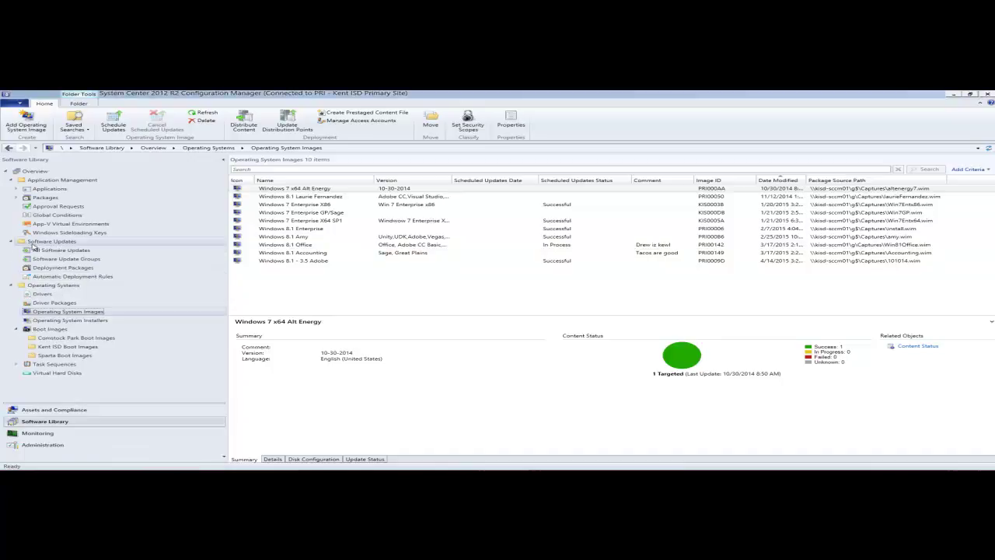
left_click(63, 277)
left_click(66, 269)
left_click(67, 260)
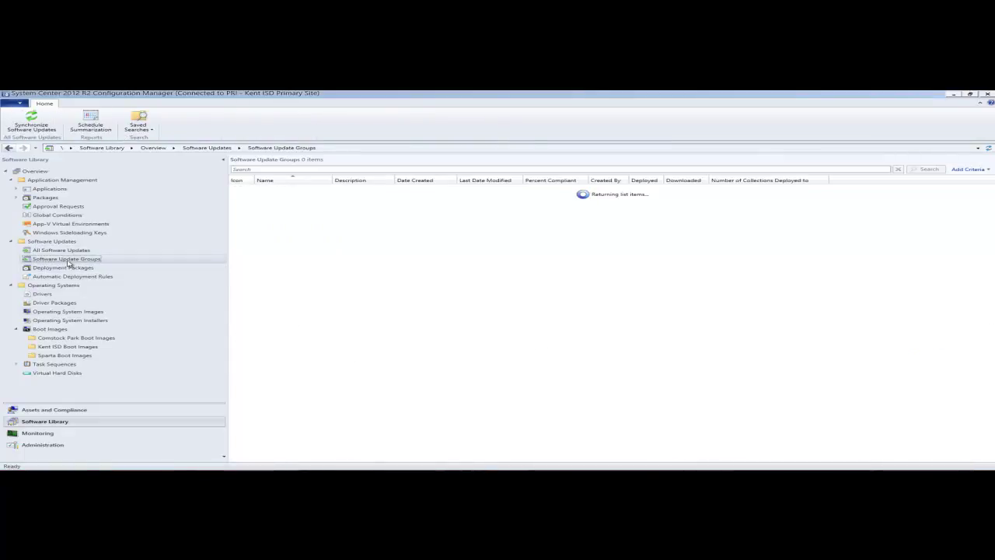